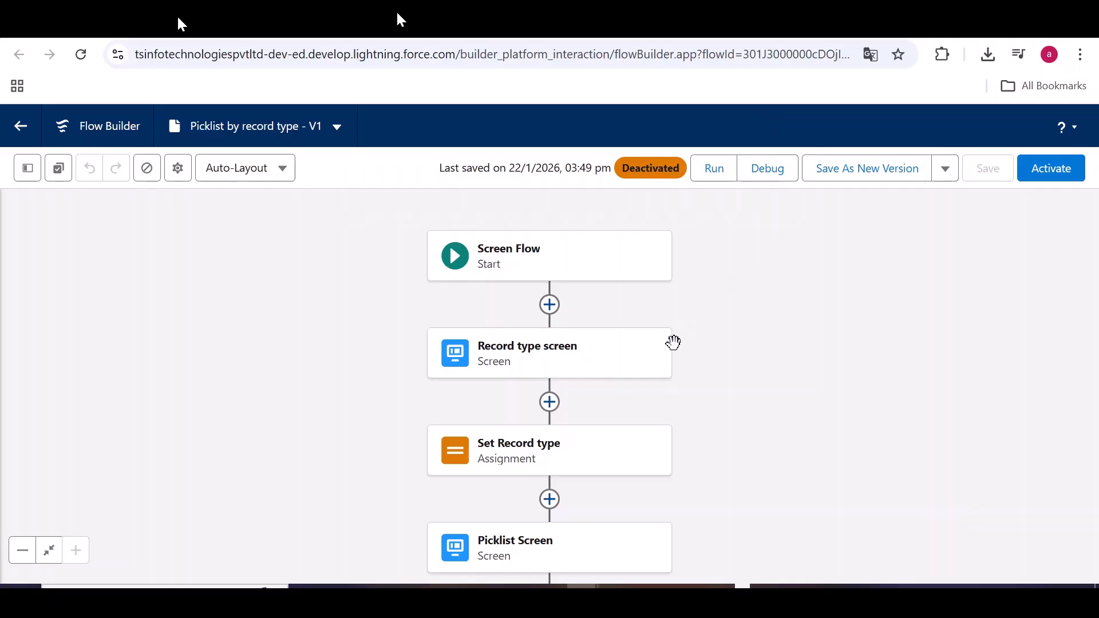
Open the Record type screen element of the flow, review its record type picklist, and close it without changes.
drag(568, 354, 533, 316)
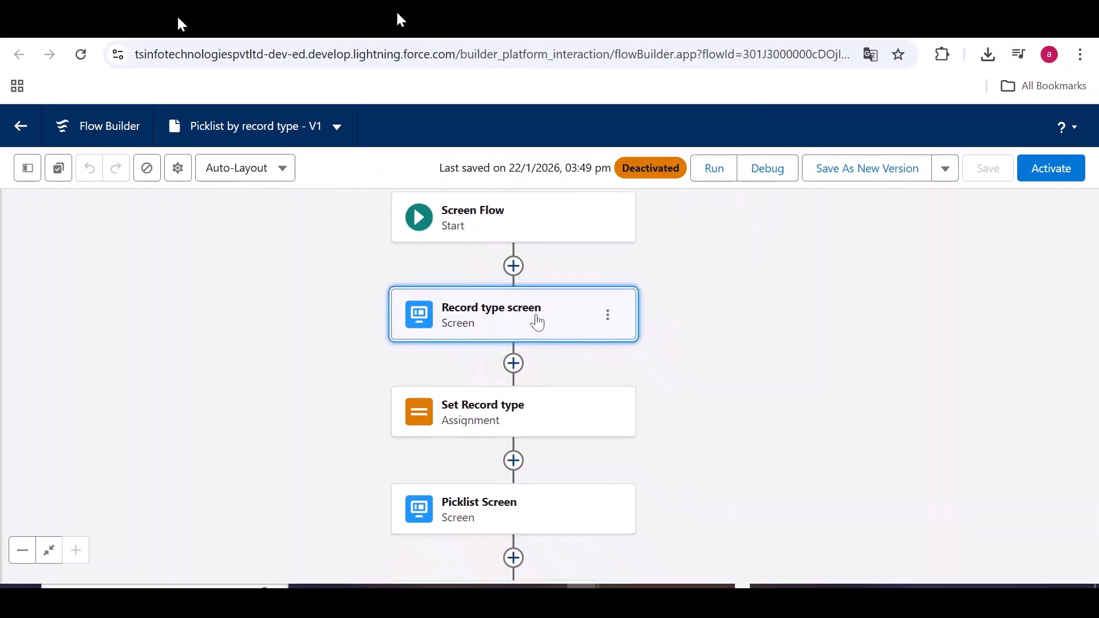
scroll(501, 351, down, 3)
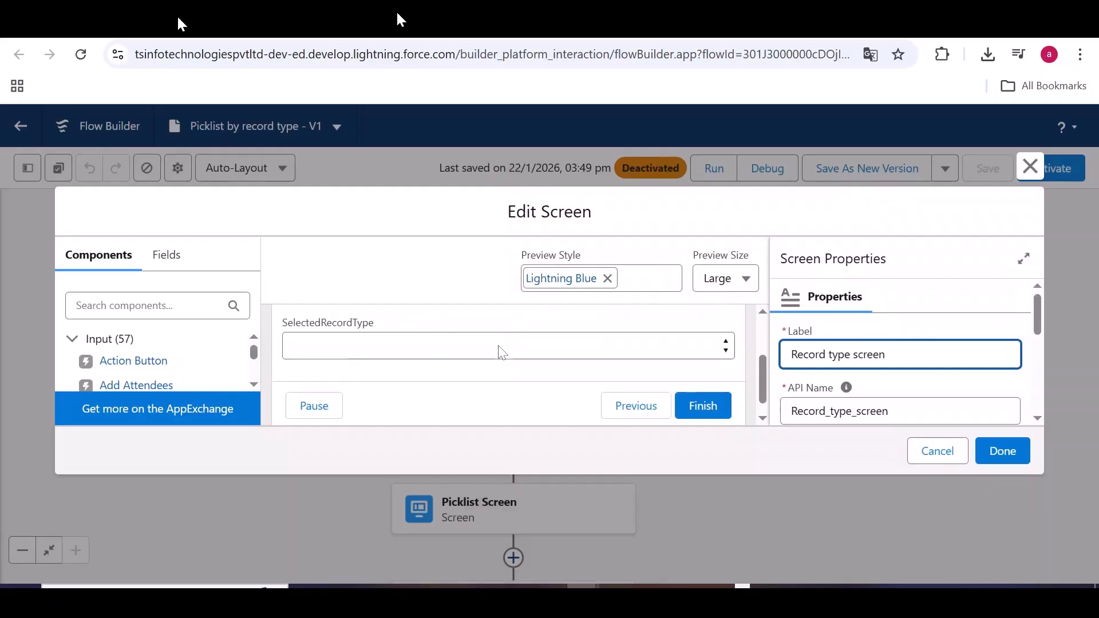
scroll(499, 351, up, 3)
scroll(475, 355, down, 3)
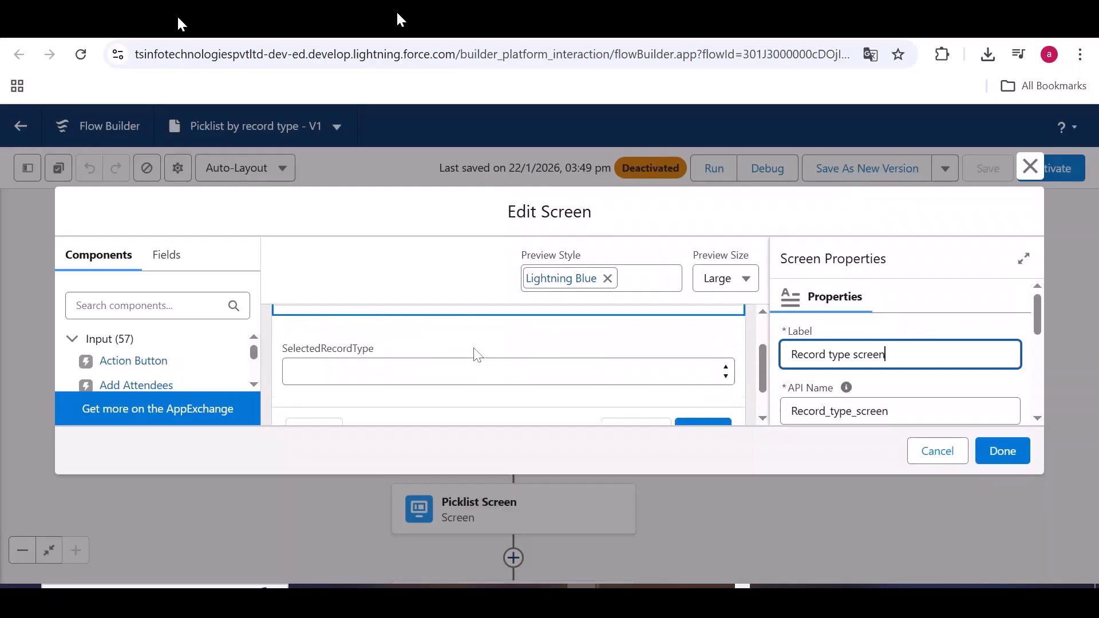
click(1030, 166)
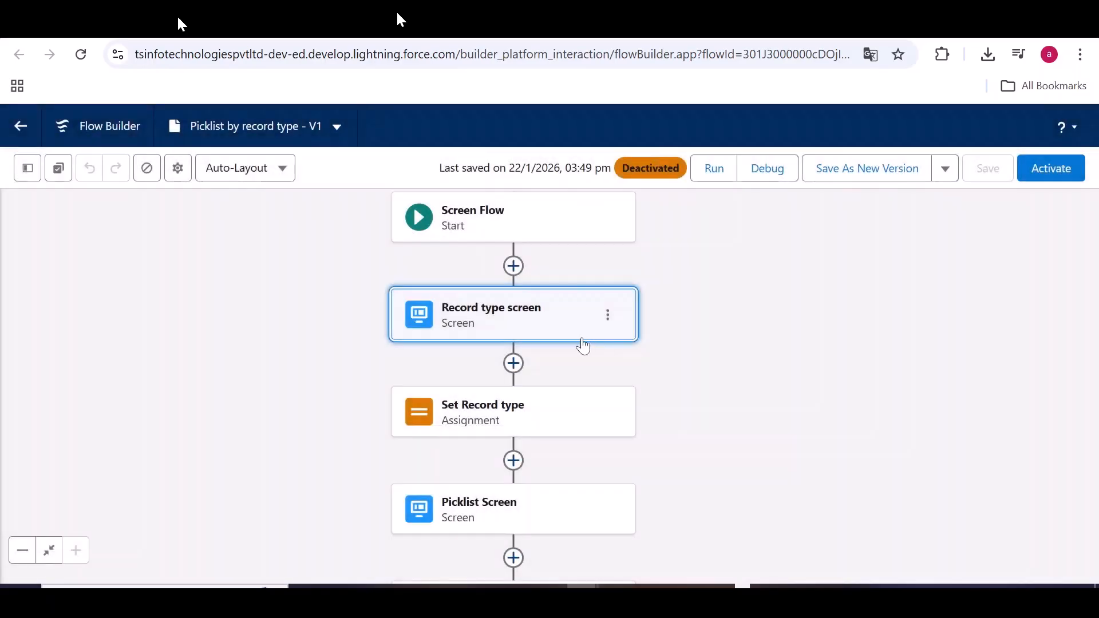
Open the Picklist Screen element, review its account name and industry components, and close it without changes.
double_click(566, 518)
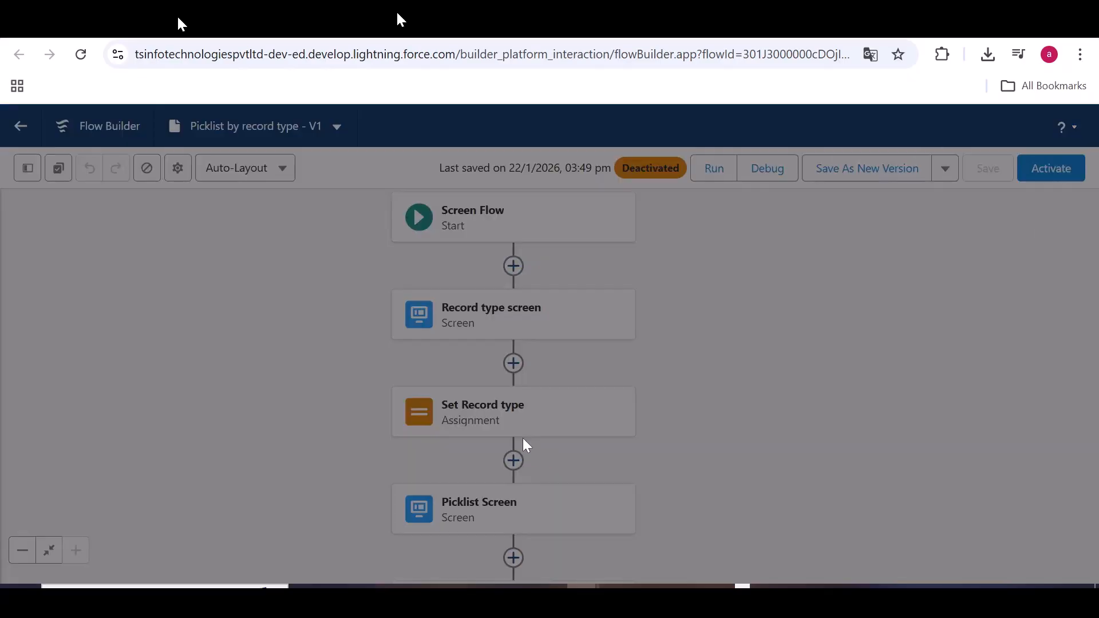
scroll(511, 412, down, 5)
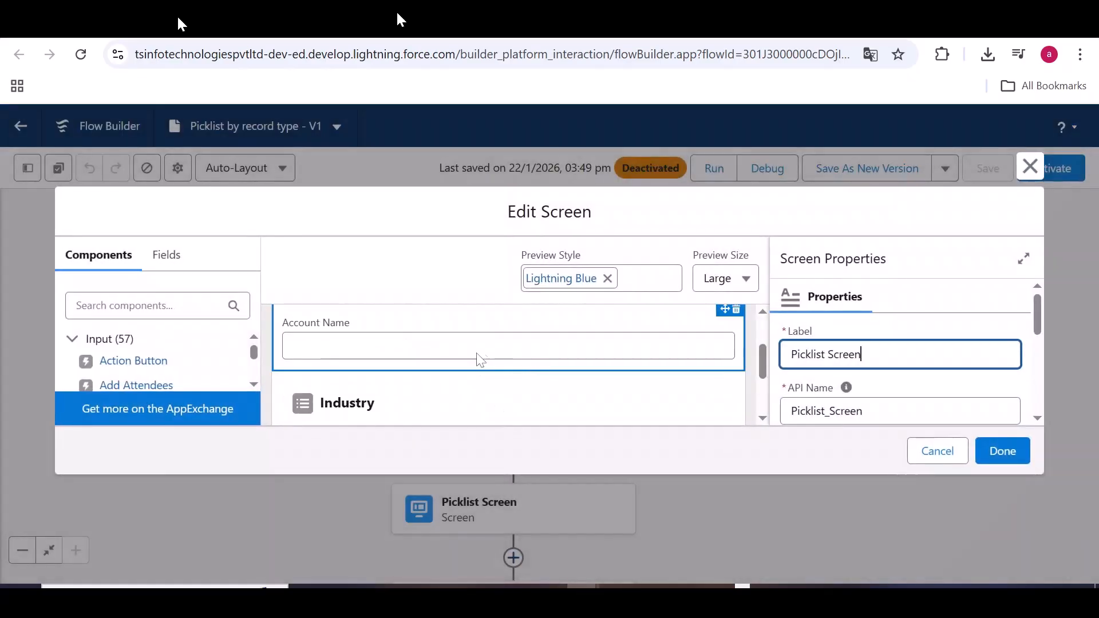
scroll(508, 368, up, 2)
click(1031, 166)
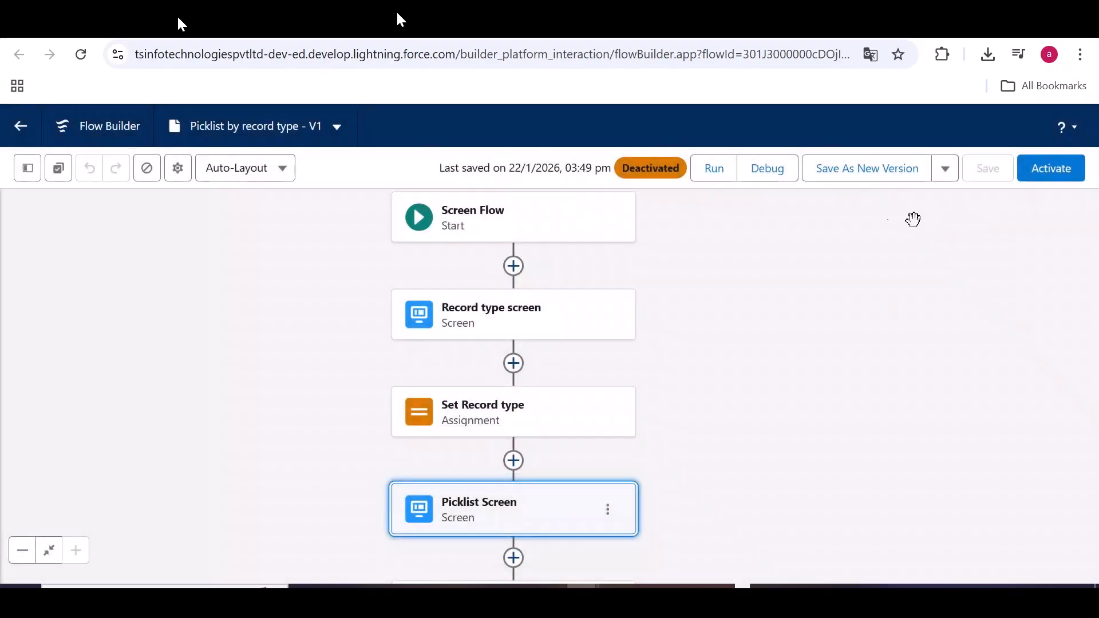
Debug the flow with the Lead Clients record type and examine the Industry choices offered on the following screen.
click(758, 179)
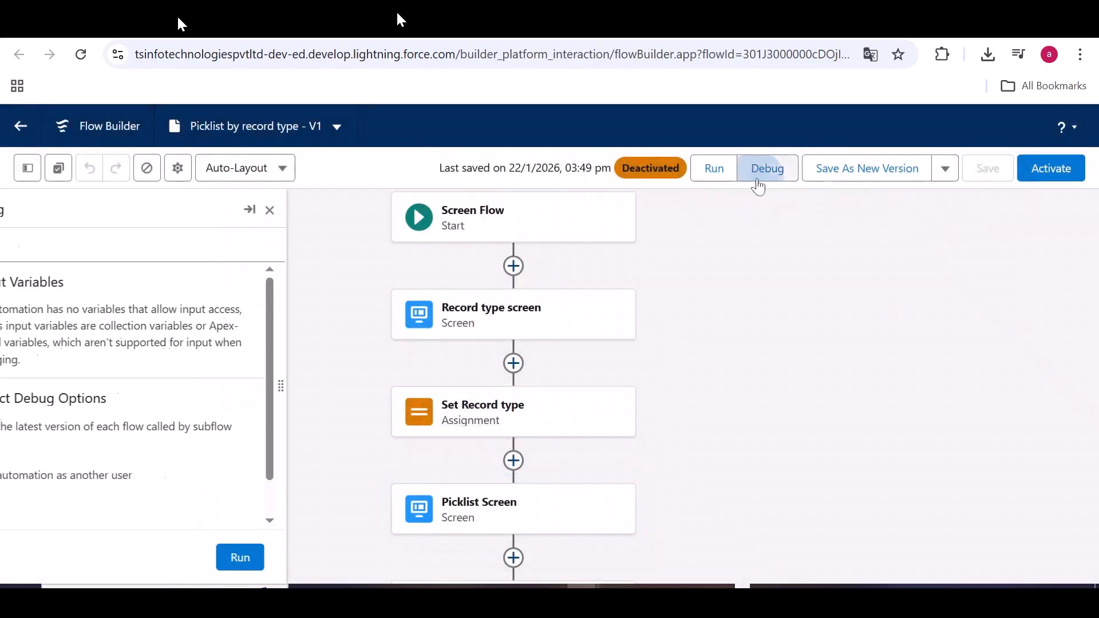
click(301, 559)
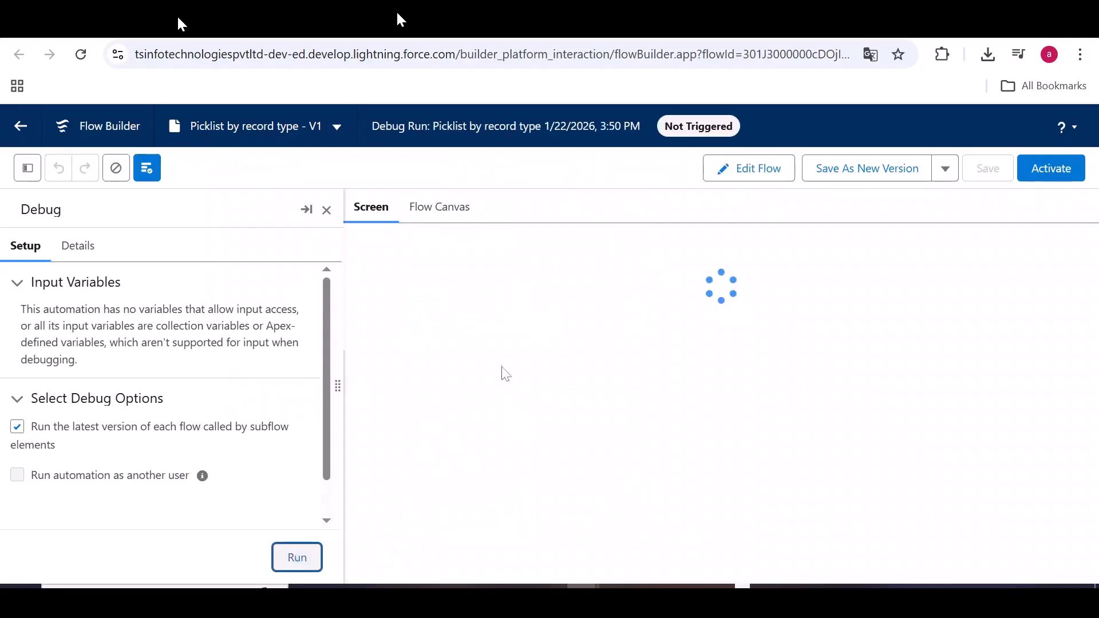
click(494, 315)
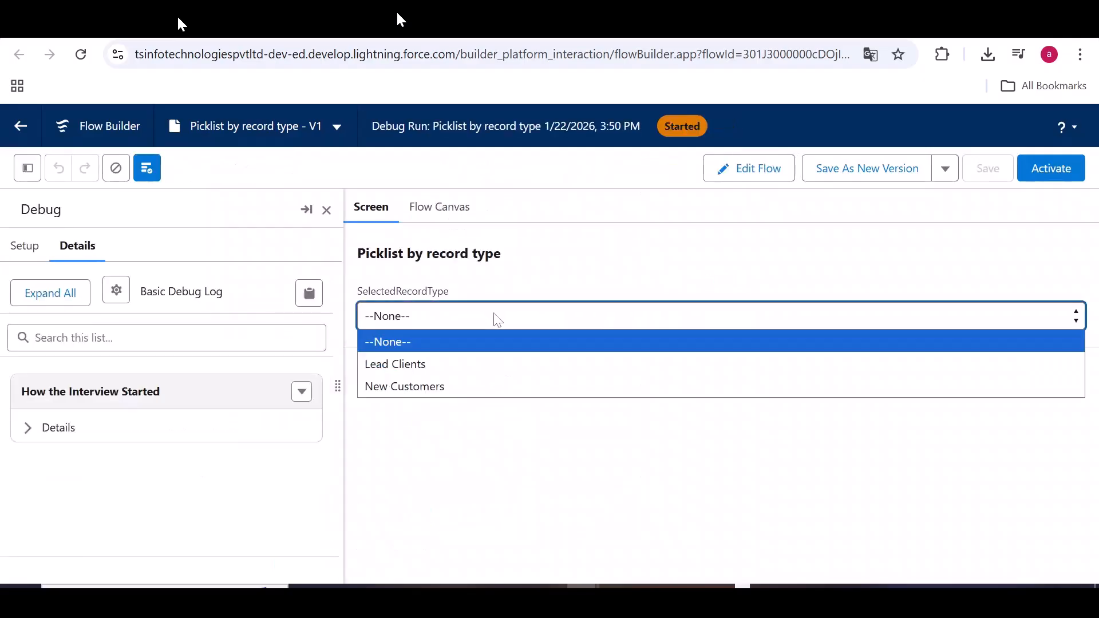
click(464, 373)
click(1057, 373)
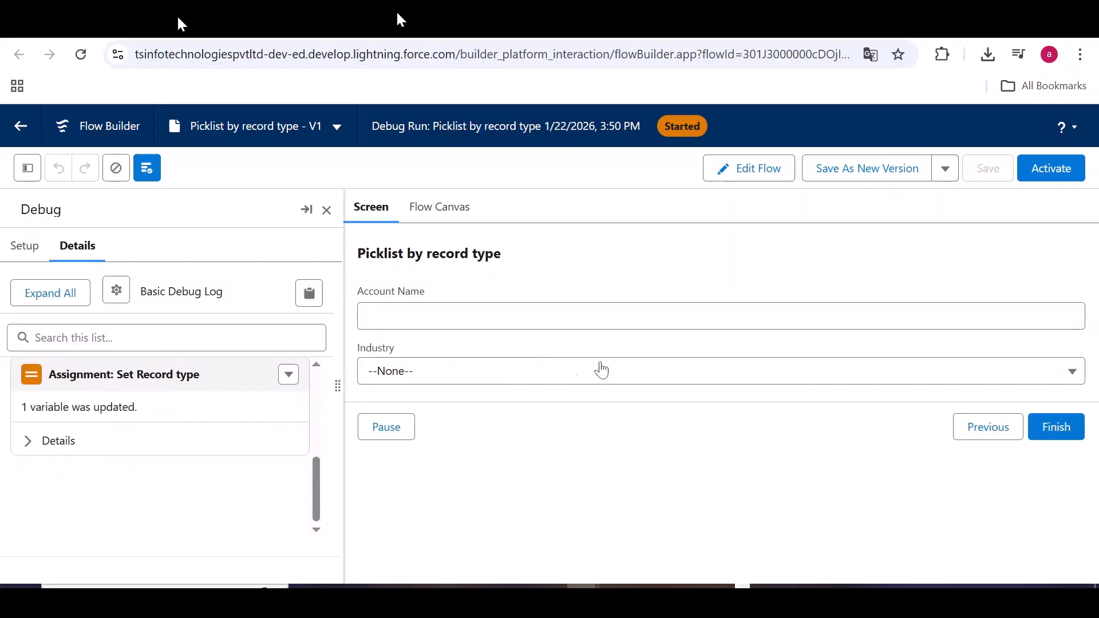
click(536, 381)
scroll(498, 386, down, 5)
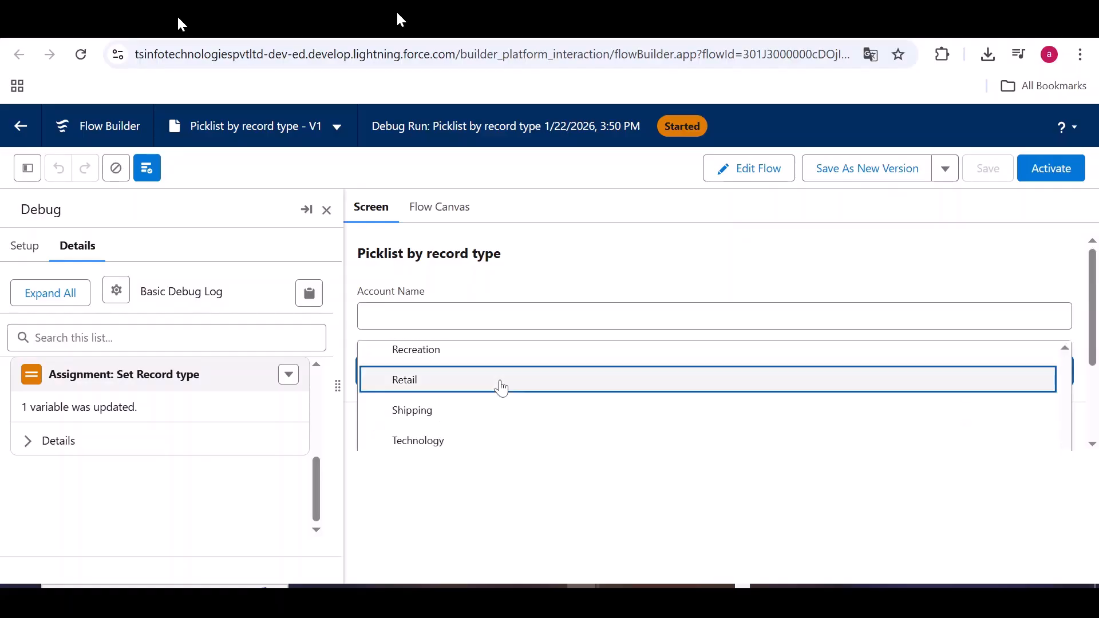
click(689, 485)
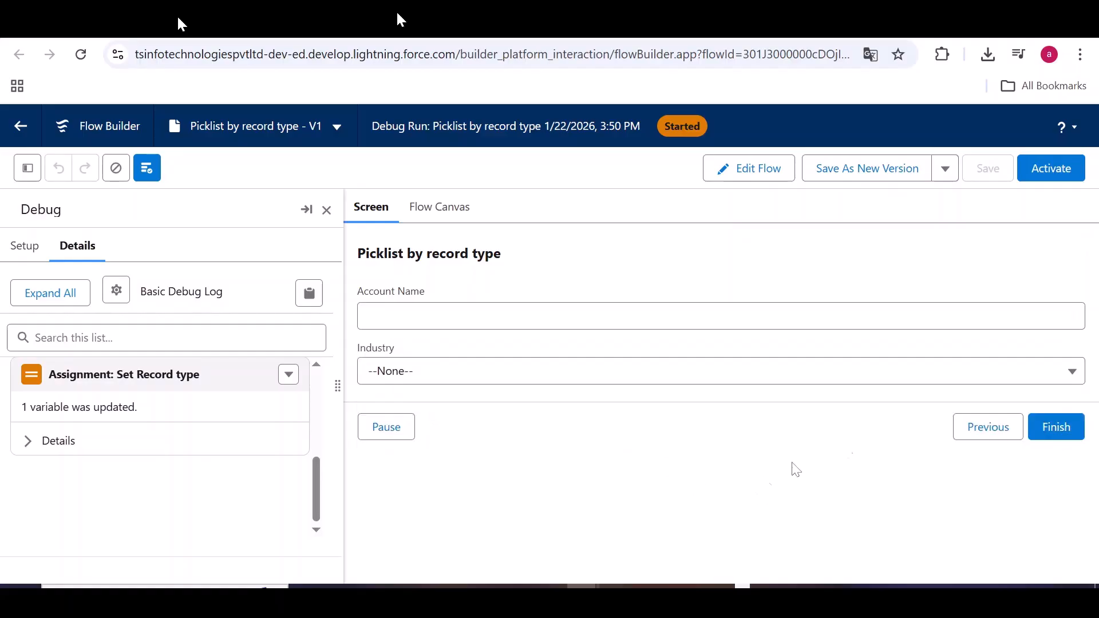
Return to the record type selection, choose New Customers, and examine the Industry choices offered for it.
click(998, 429)
click(494, 327)
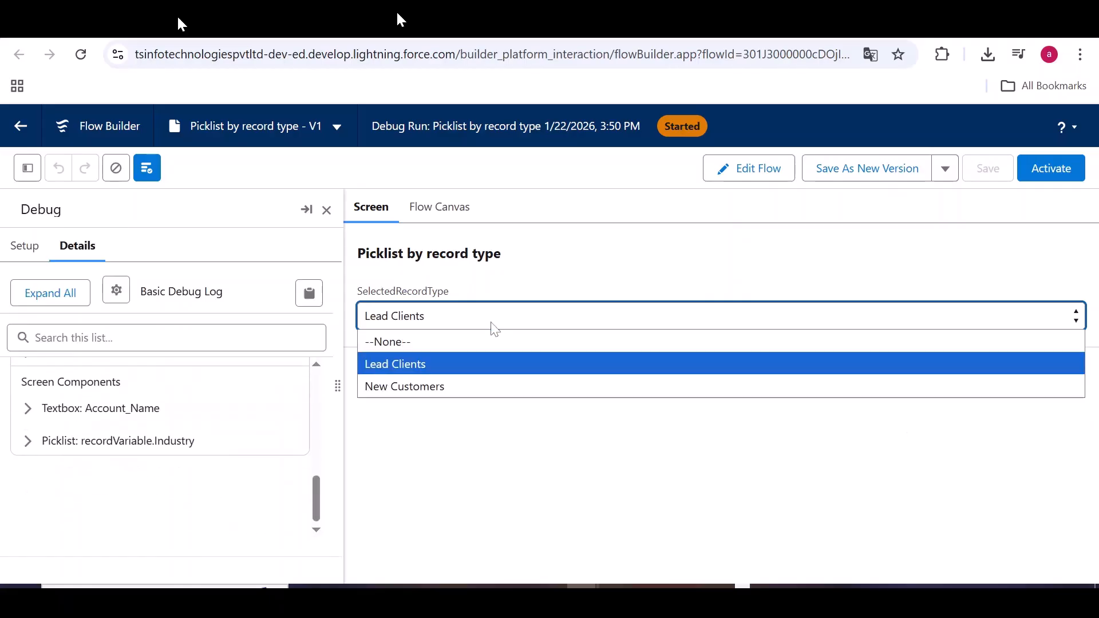
click(490, 385)
click(1074, 379)
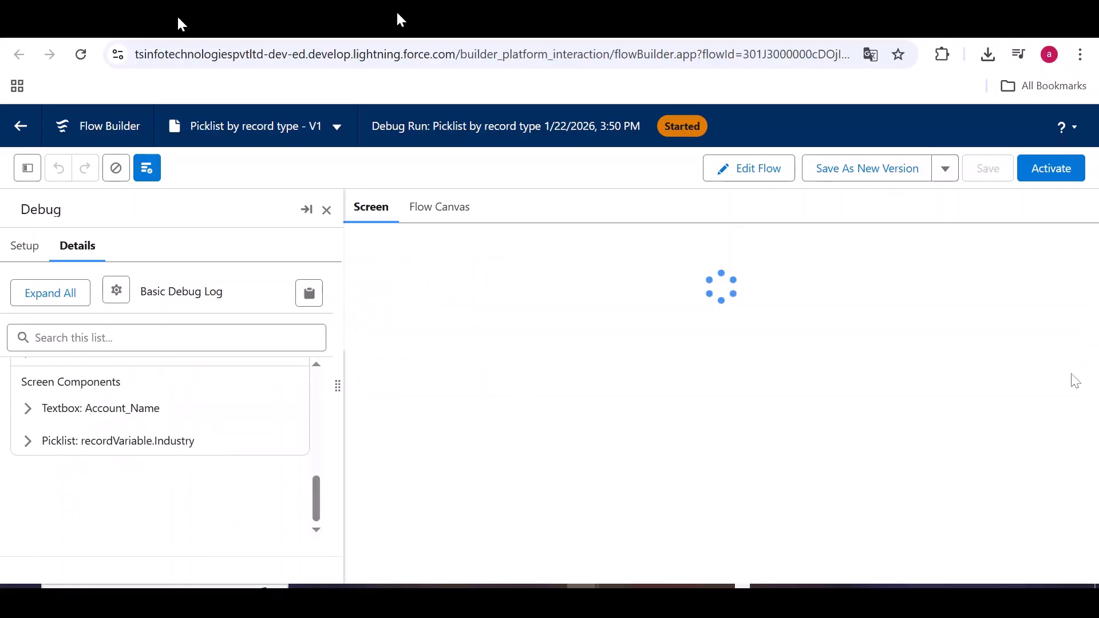
click(618, 372)
scroll(610, 392, down, 3)
scroll(610, 393, down, 2)
click(702, 459)
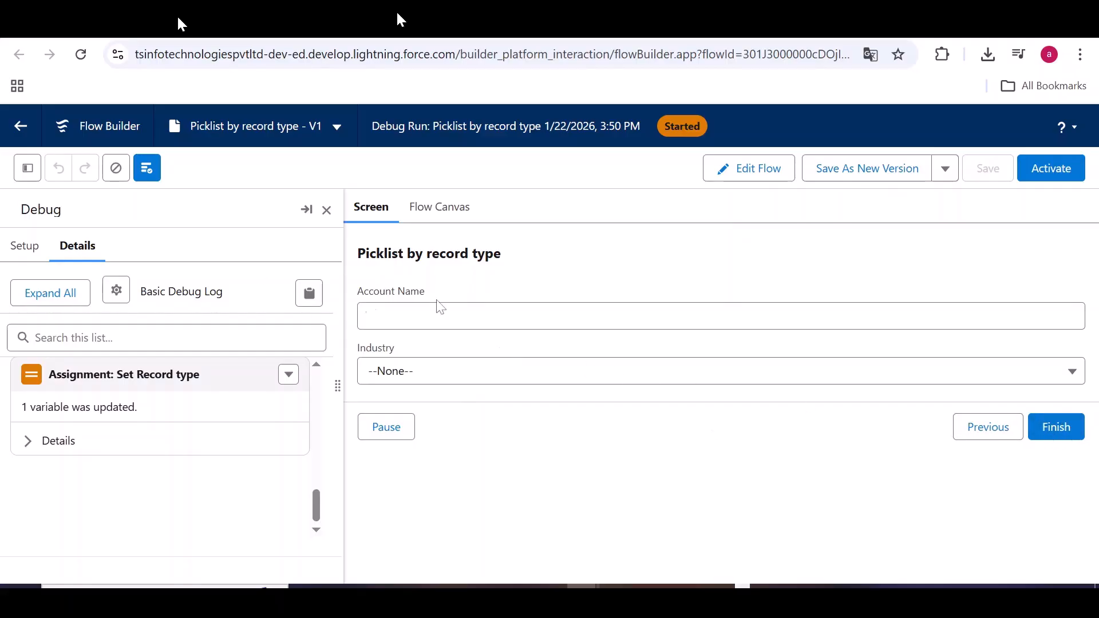
Leave the existing flow and create a new screen flow from the Flows setup page.
click(26, 136)
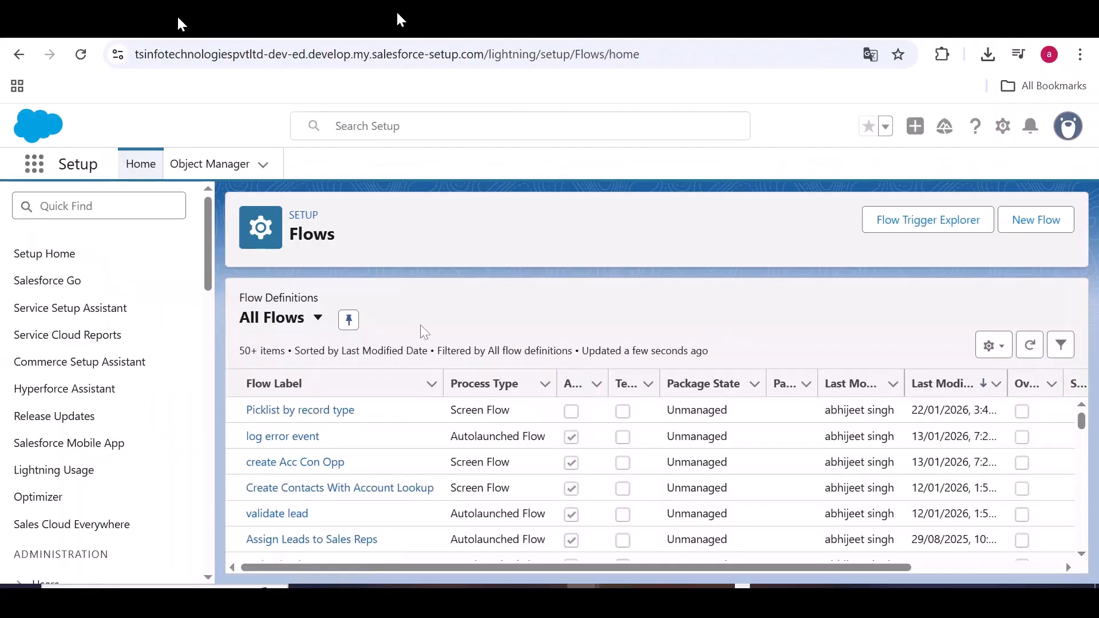
click(1037, 225)
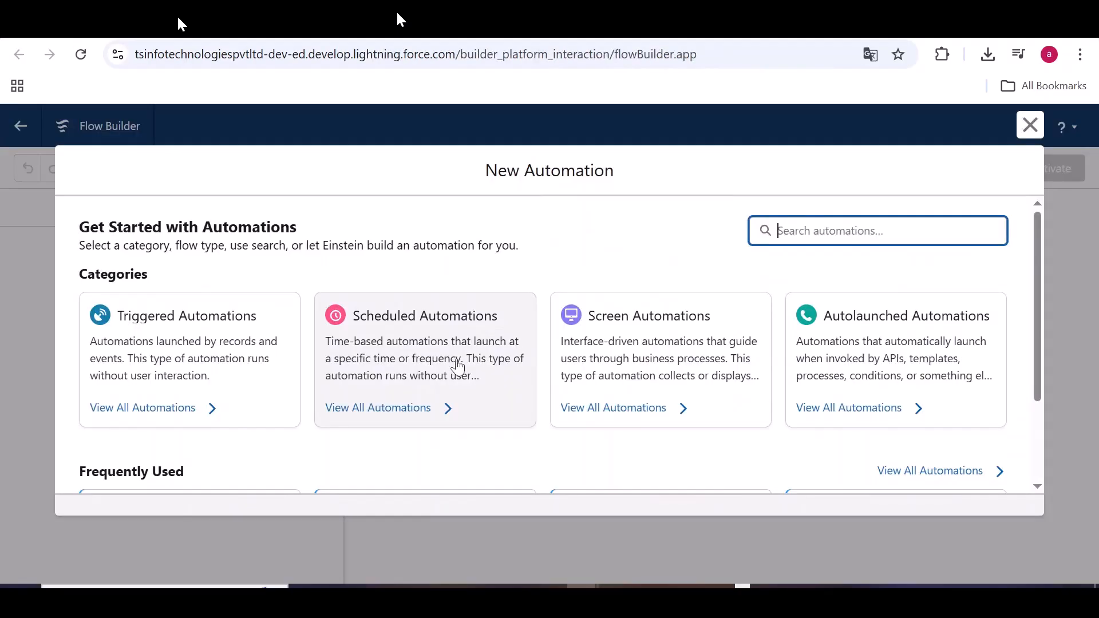
scroll(466, 359, down, 2)
click(208, 443)
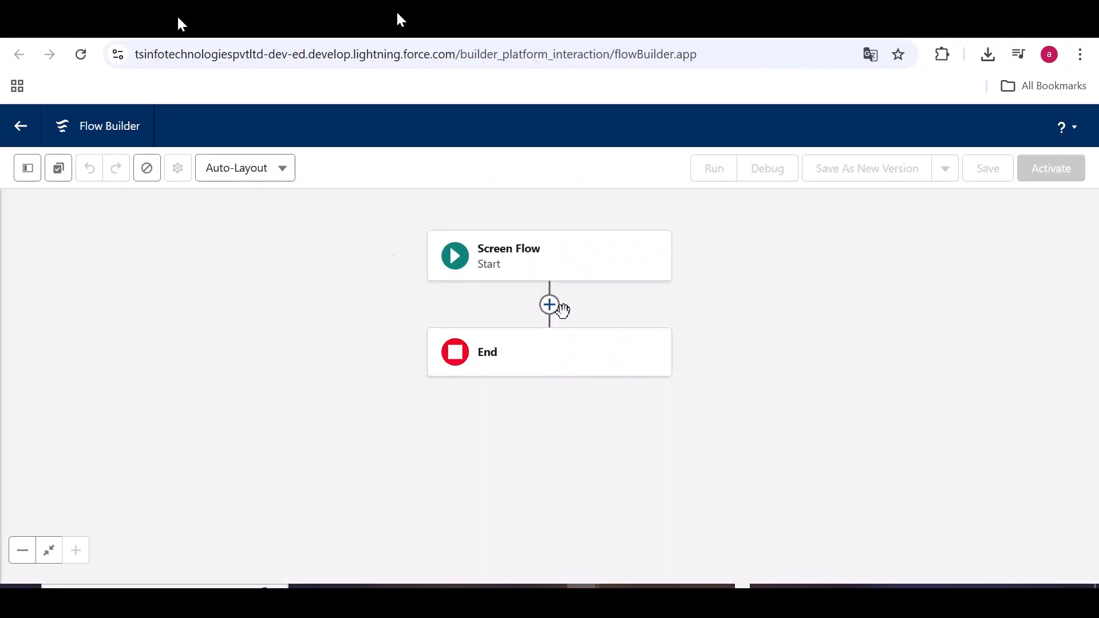
Add a Screen element after the start, labelled "Select record type" with the API name Select_record_type.
click(549, 304)
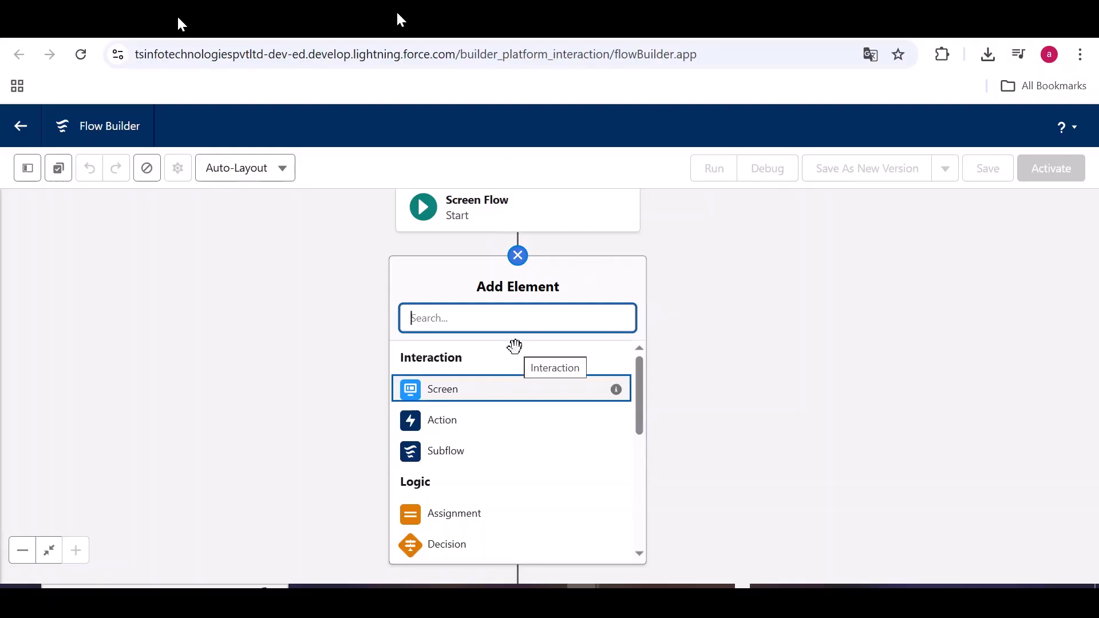
click(487, 394)
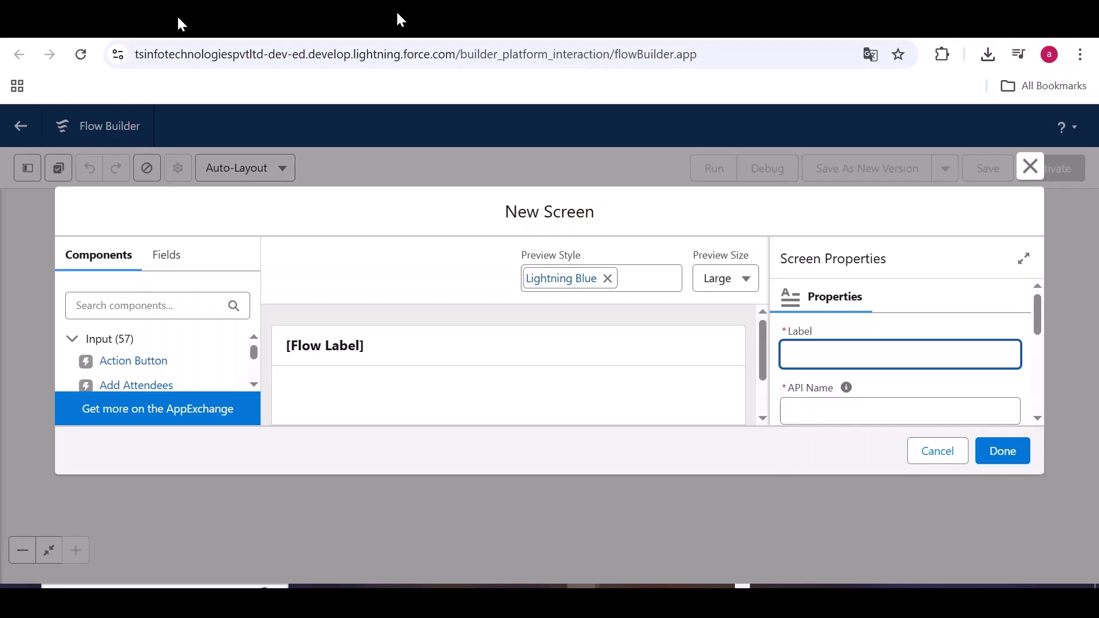
text(RE)
text(lect record type)
click(846, 411)
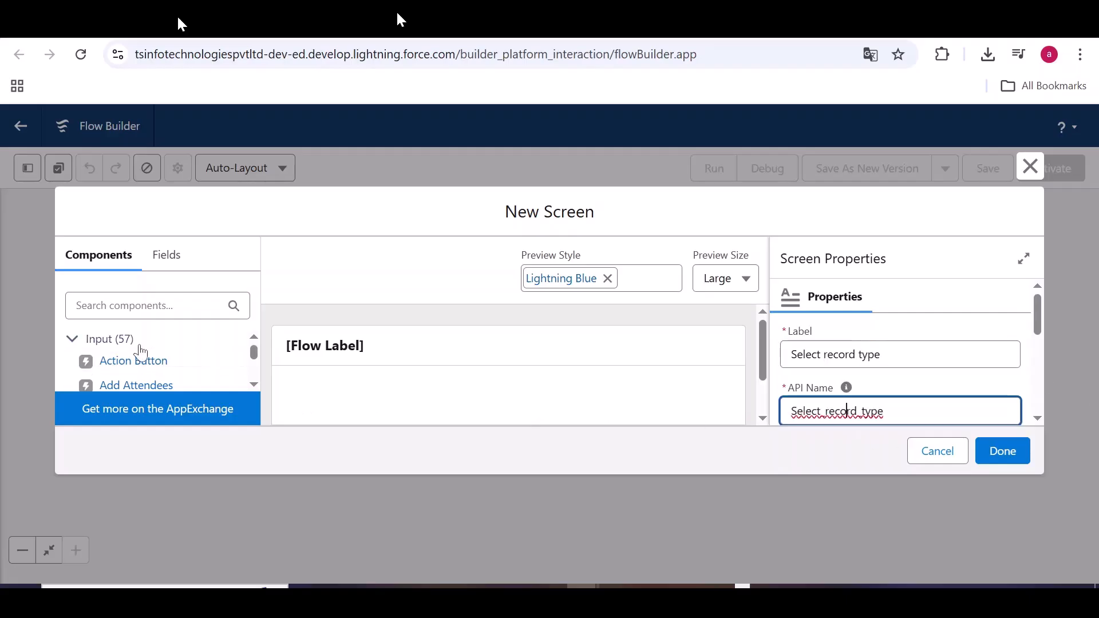
Find the Picklist component by searching for "pickl" and place it on the screen below the flow label.
scroll(309, 346, down, 3)
scroll(329, 347, up, 3)
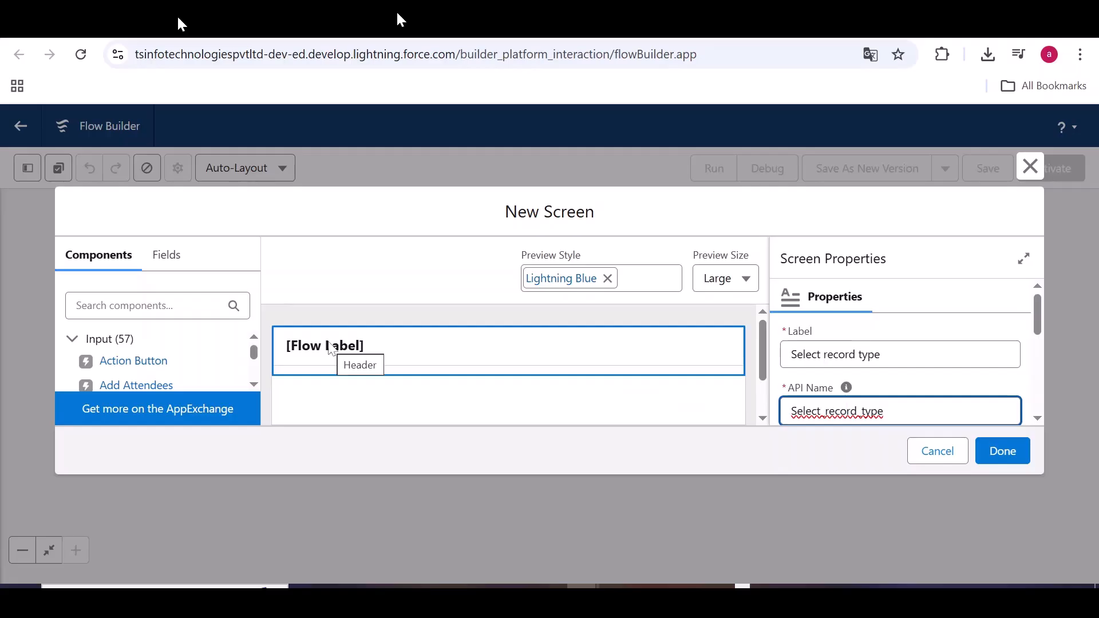
click(146, 305)
text(pickl)
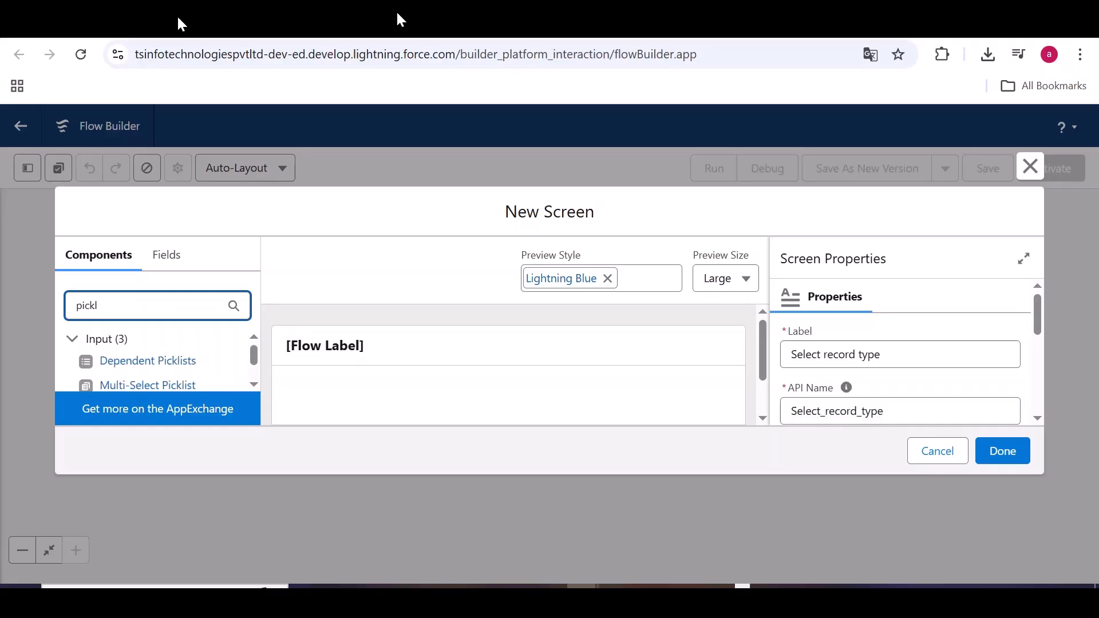
scroll(140, 376, down, 1)
drag(133, 377, 350, 398)
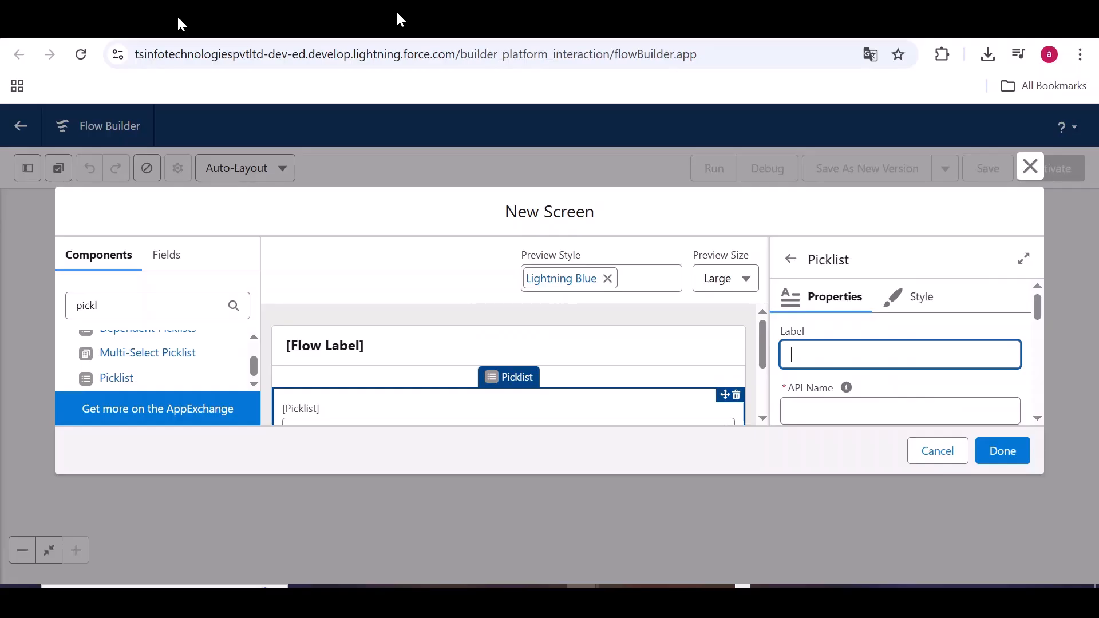
Label the picklist "Select record Type" and set its API name to SelectRecordTypeID.
text(Select record Type)
key(Tab)
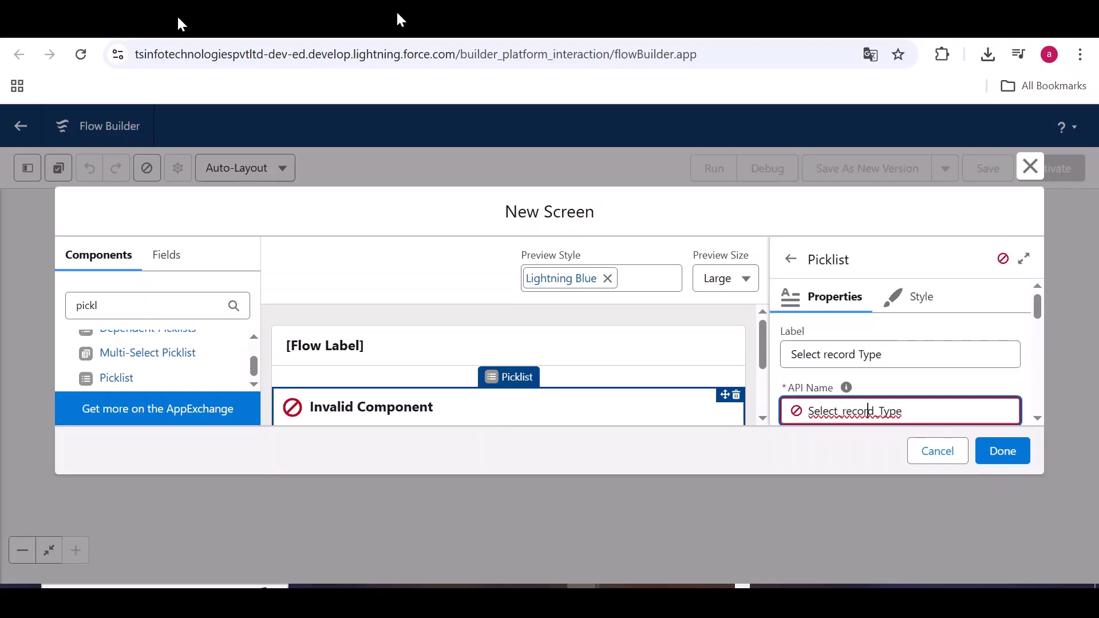
key(BackSpace)
key(BackSpace)
text(R)
key(BackSpace)
text(ID)
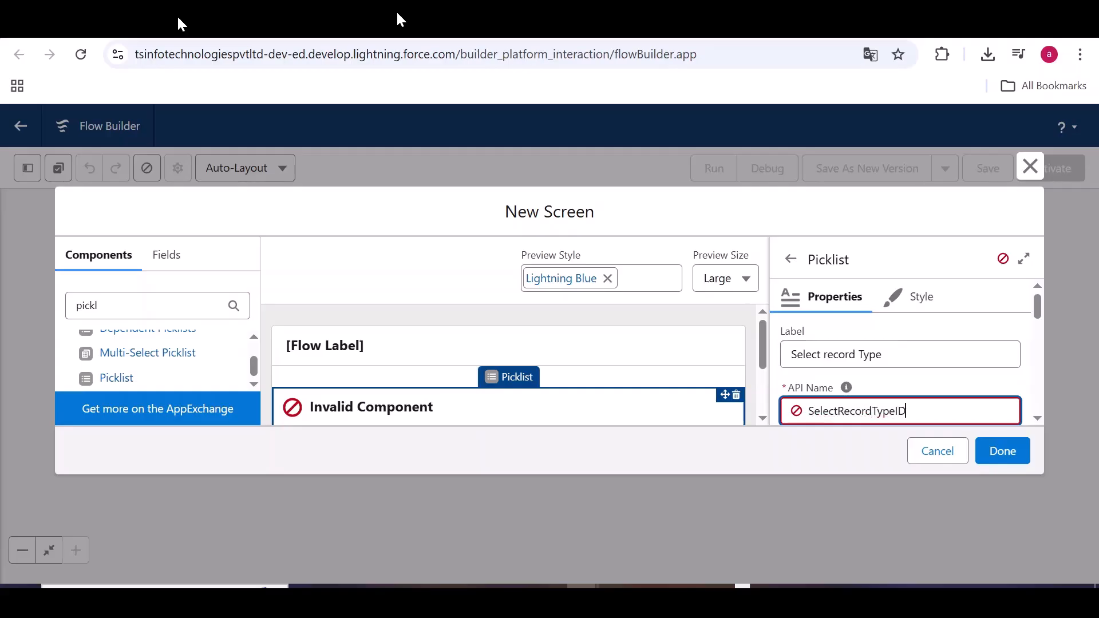
click(762, 373)
Create a new choice resource for the picklist with the resource type Record Choice Set.
scroll(853, 380, down, 5)
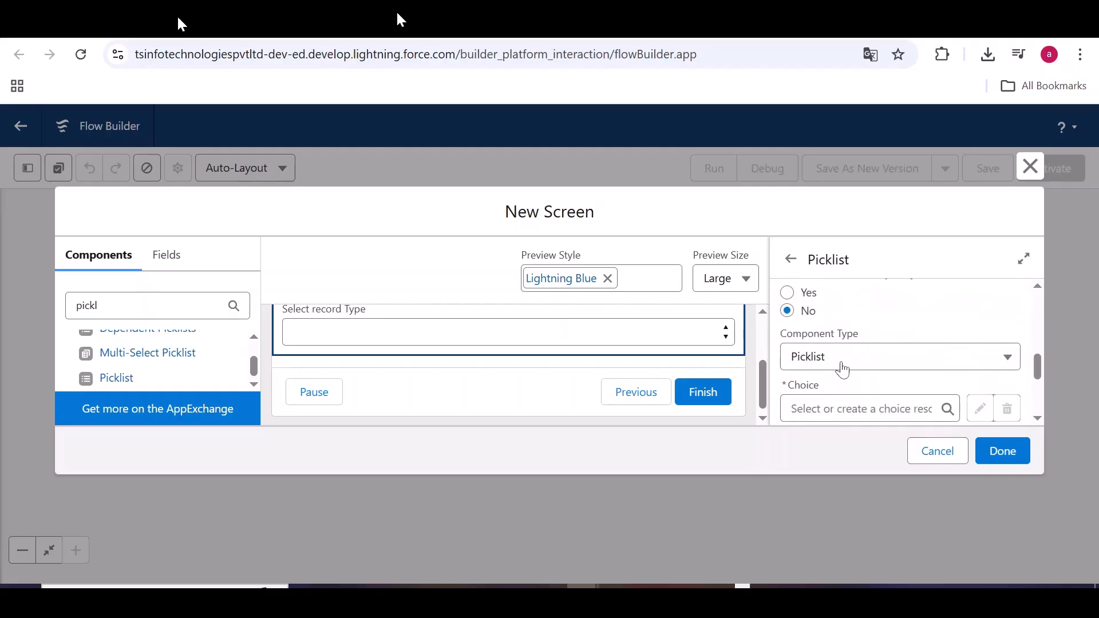
click(829, 408)
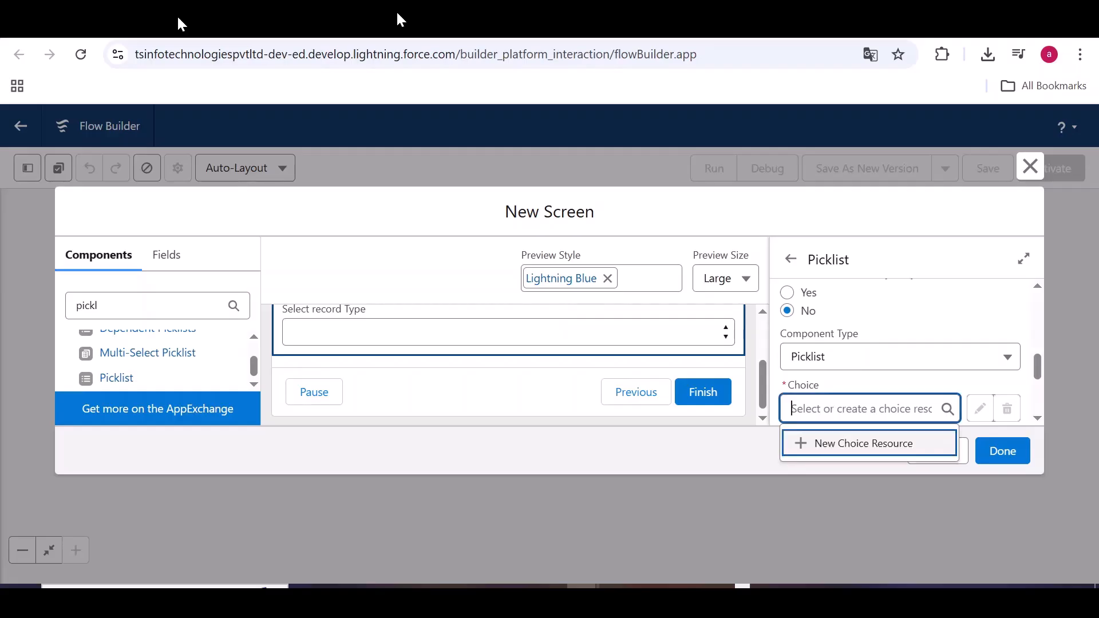
click(819, 449)
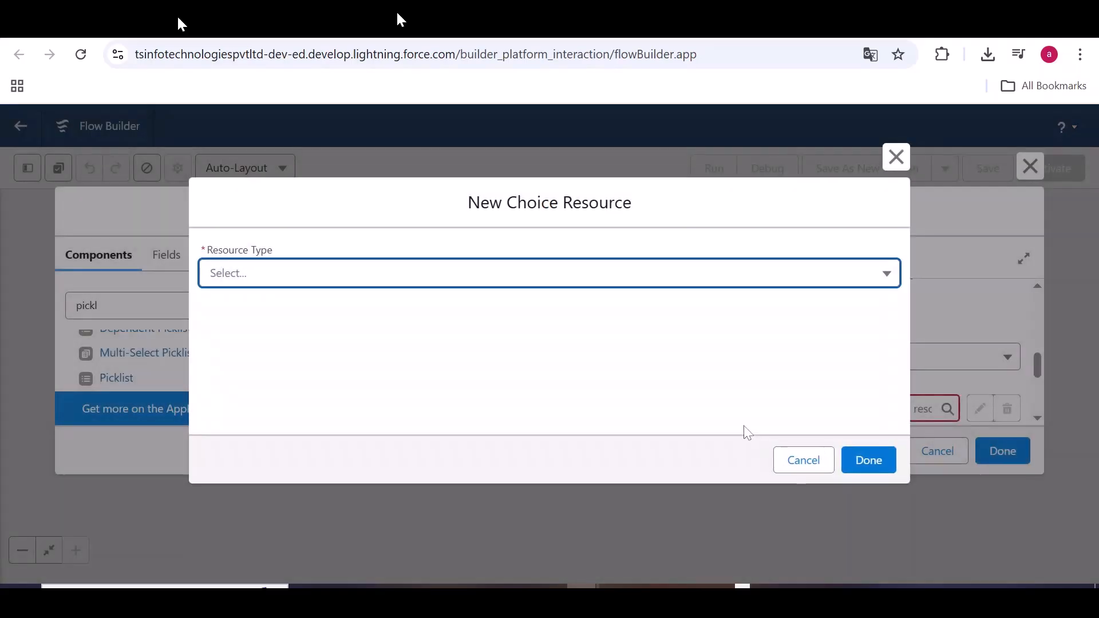
click(311, 279)
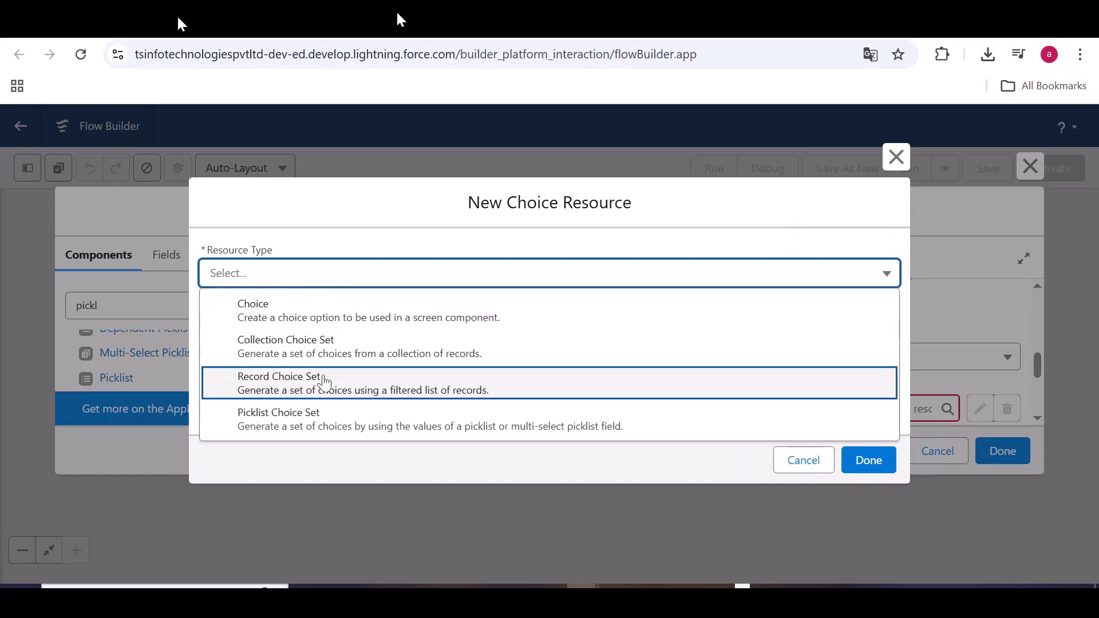
click(235, 396)
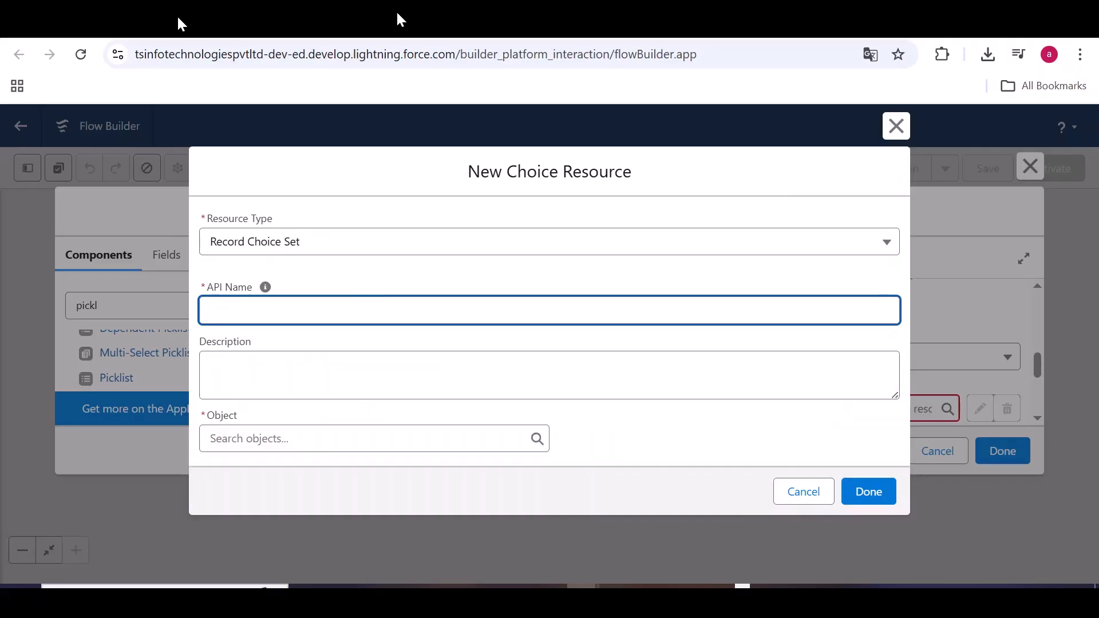
Set the record choice set's API name to AccountRecordTypeChoiceSet.
text(Account)
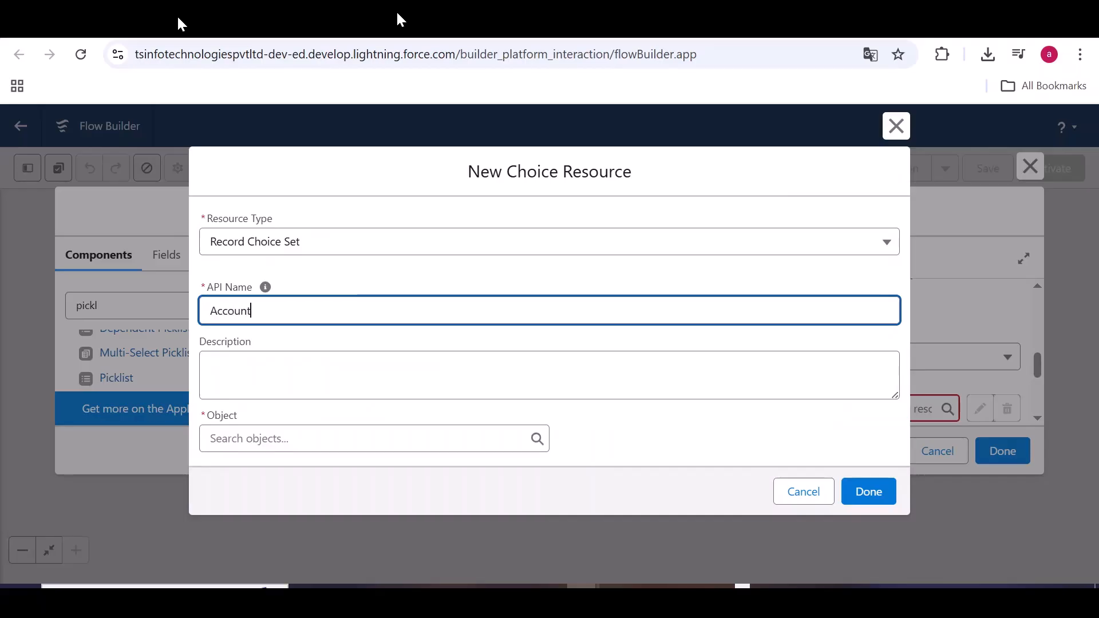
text(RecordTypechoice)
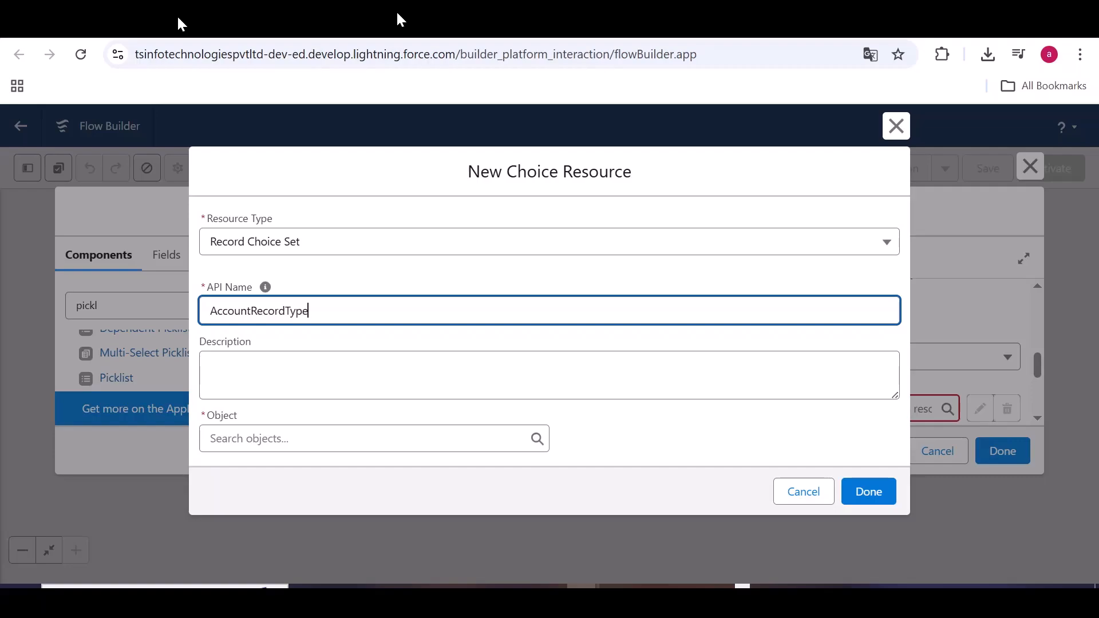
key(BackSpace)
key(BackSpace)
key(BackSpace)
key(BackSpace)
key(BackSpace)
key(BackSpace)
text(ChoiceSet)
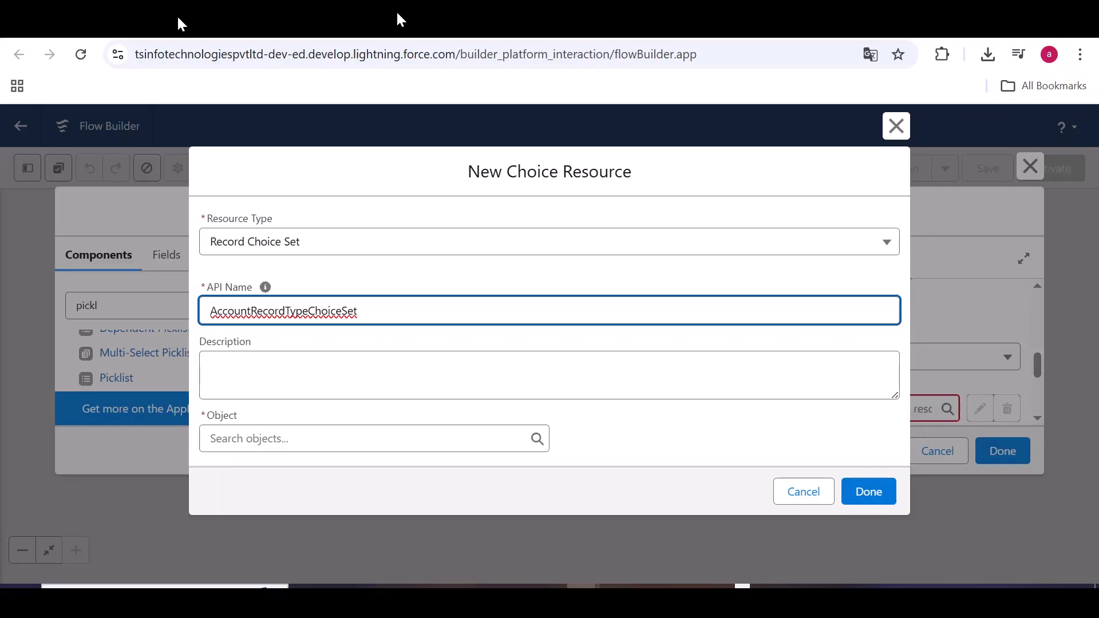
Base the choice set on the Record Type object and filter it to records whose SobjectType equals Account.
click(286, 439)
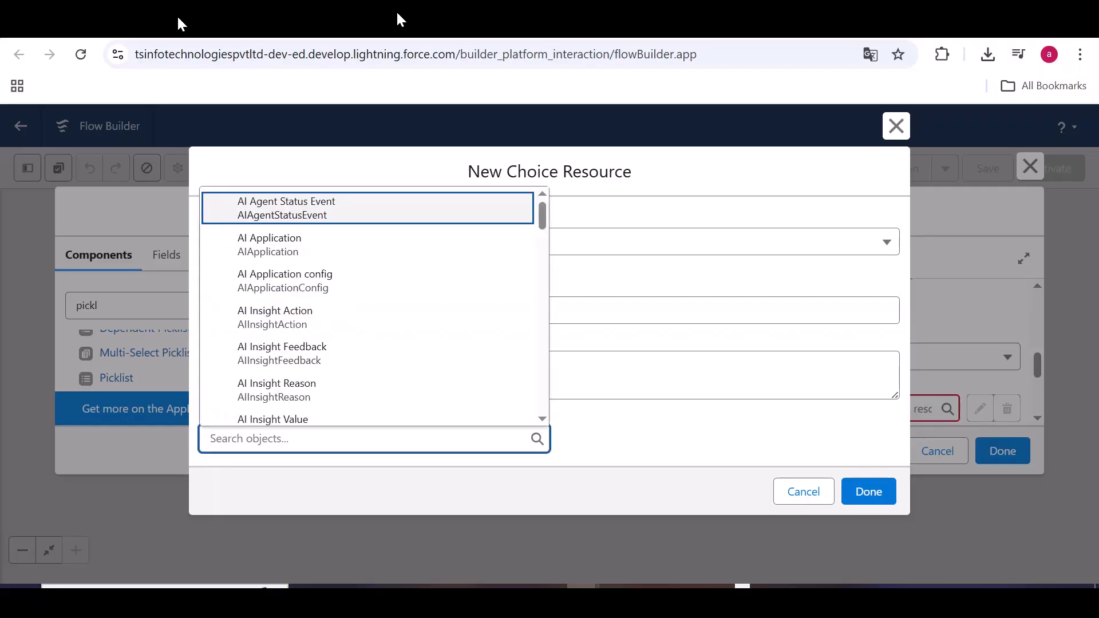
text(record)
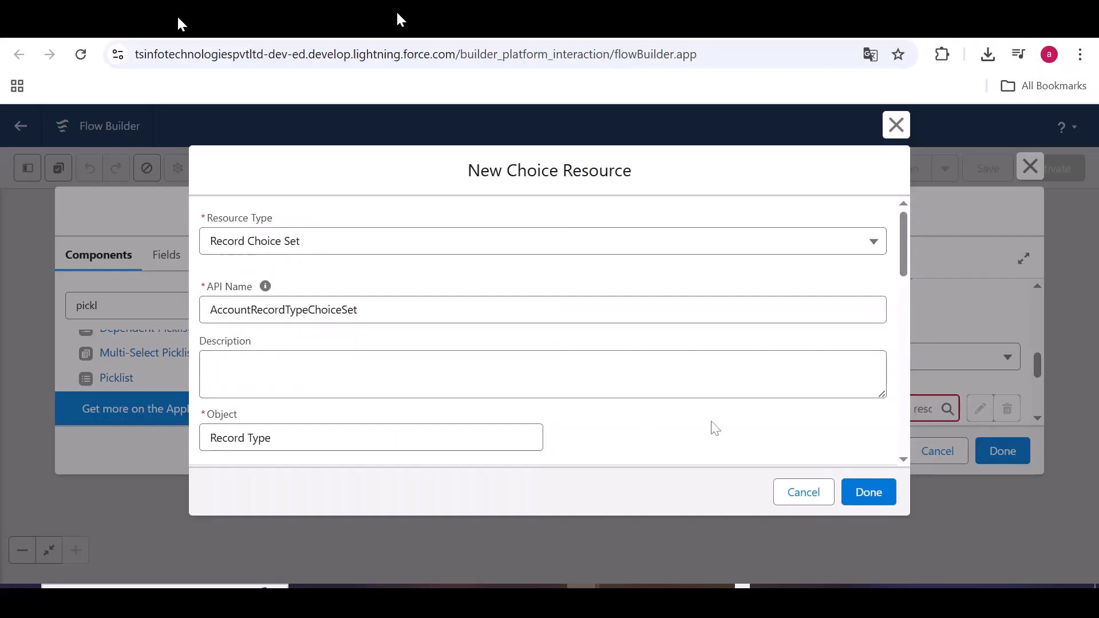
scroll(711, 427, down, 3)
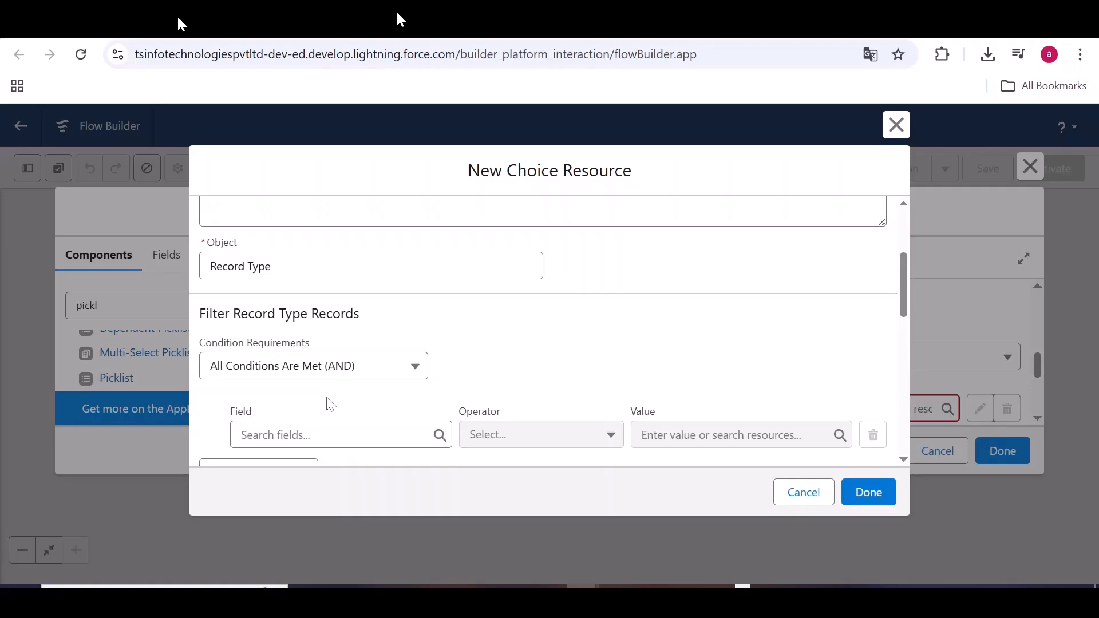
click(314, 435)
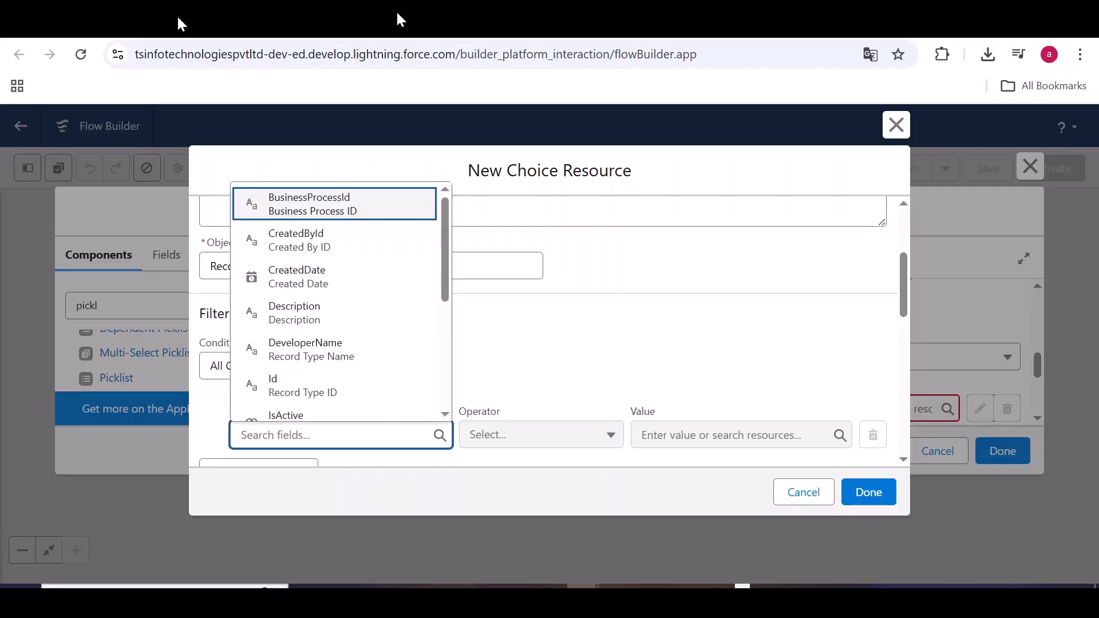
text(so)
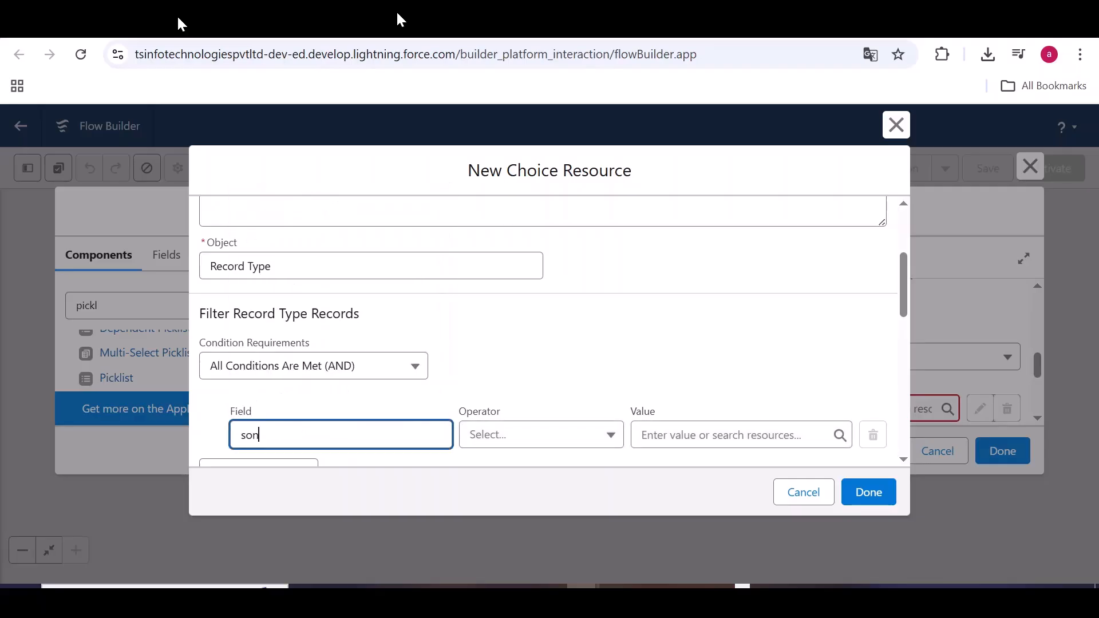
click(332, 480)
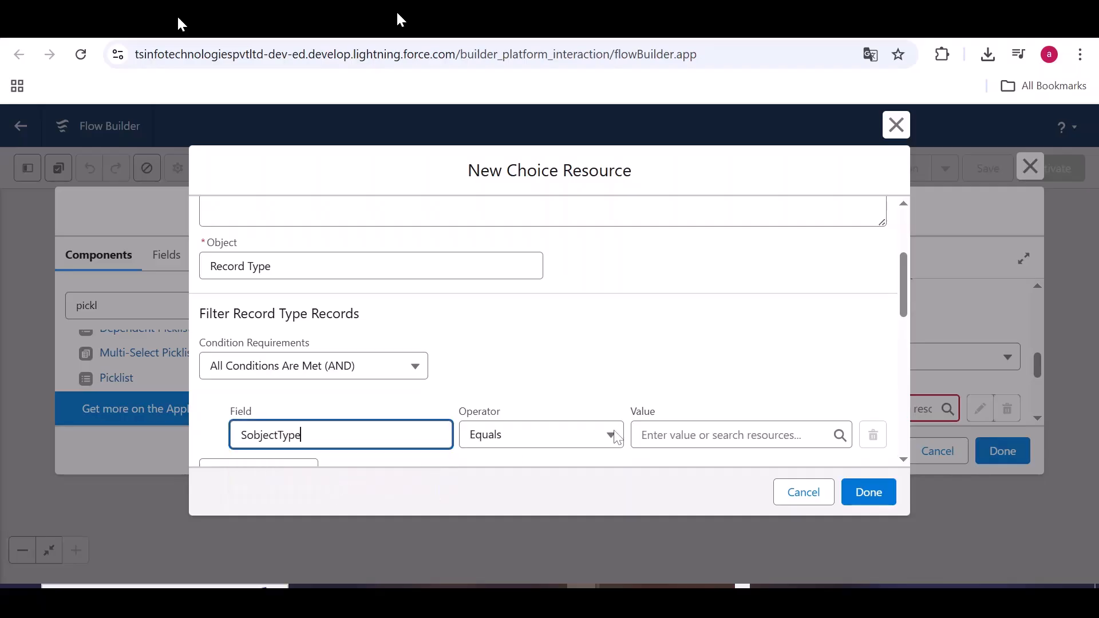
click(687, 435)
text(acc)
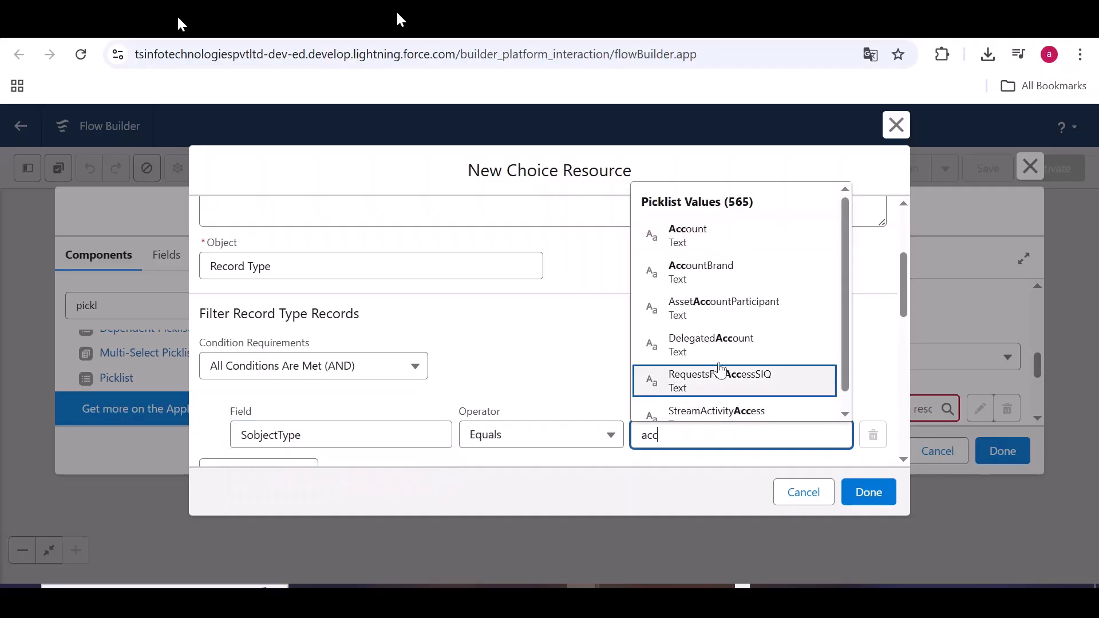
key(Return)
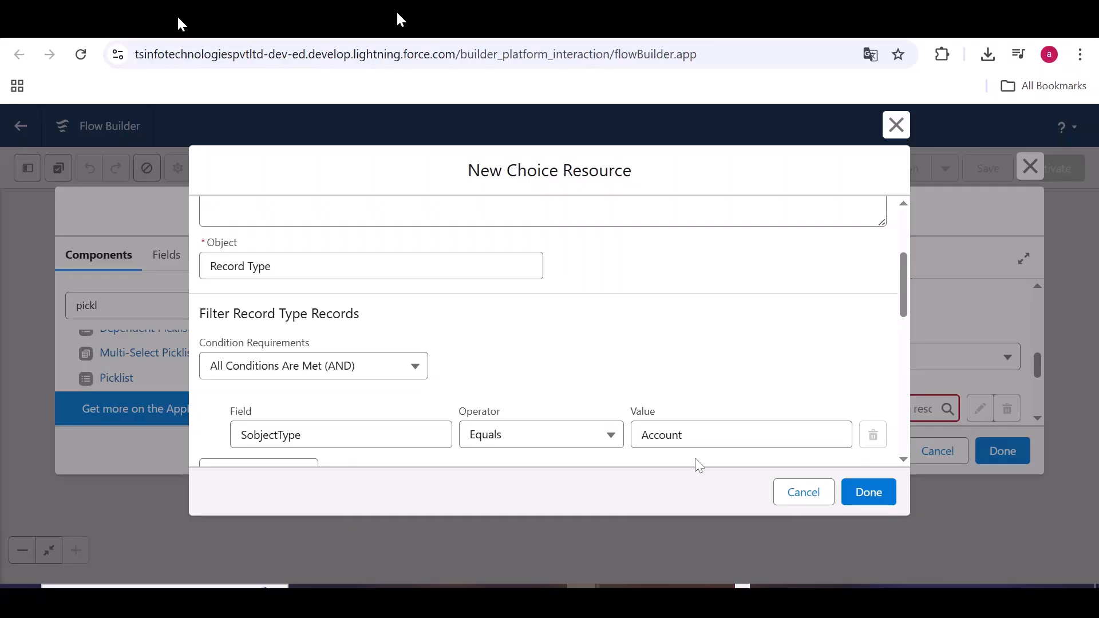
Use the Name field as each choice's label and Id as its value, and finish the choice resource and the screen.
scroll(695, 458, down, 3)
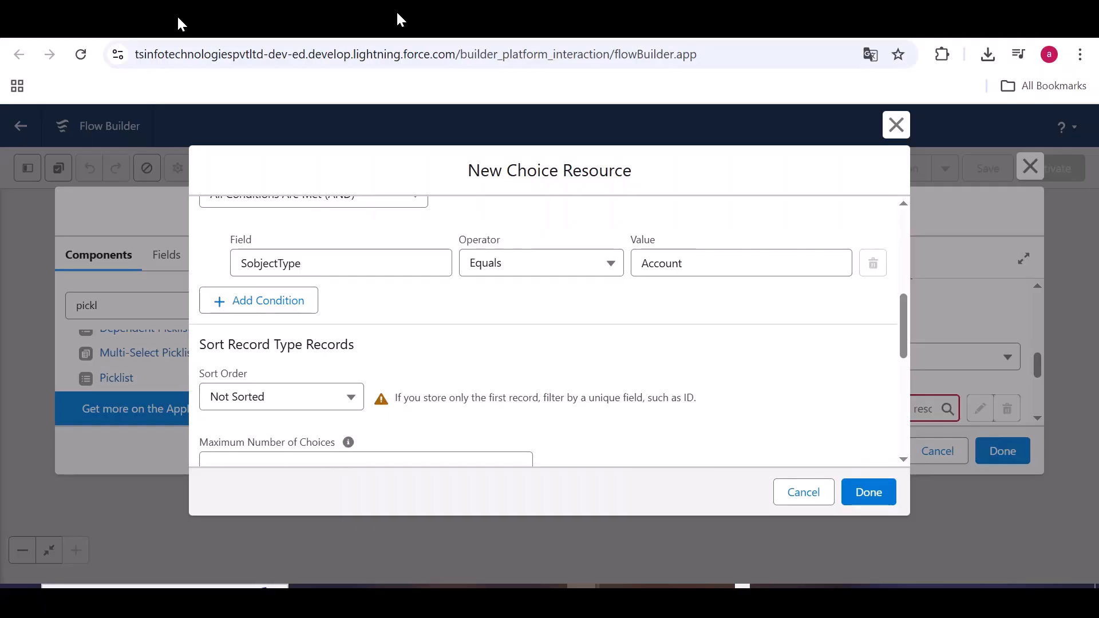
scroll(401, 372, down, 3)
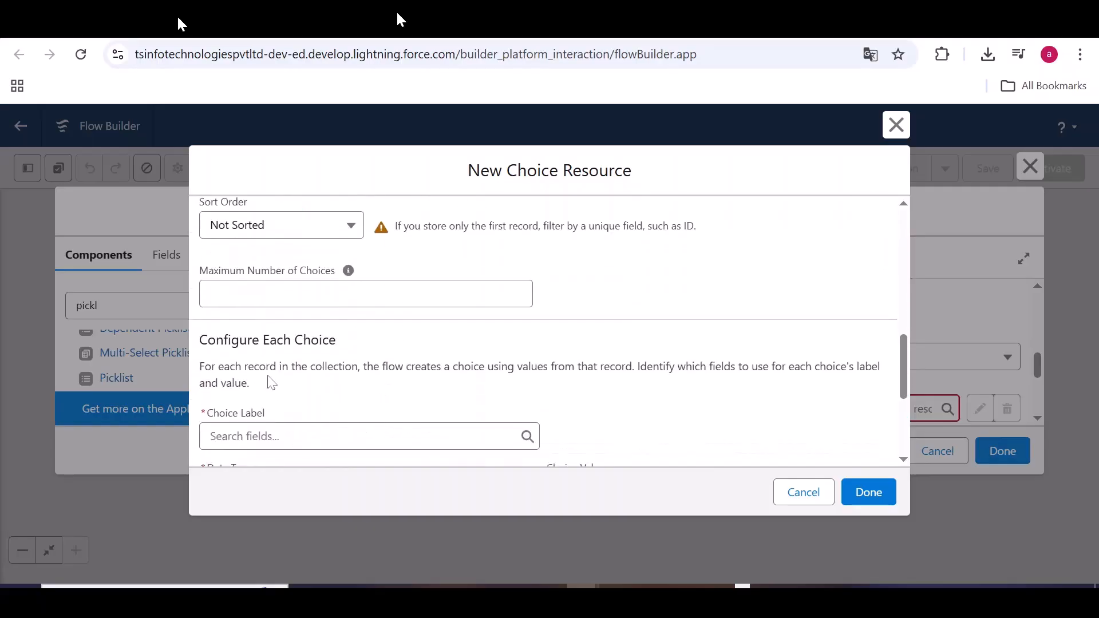
scroll(408, 398, down, 2)
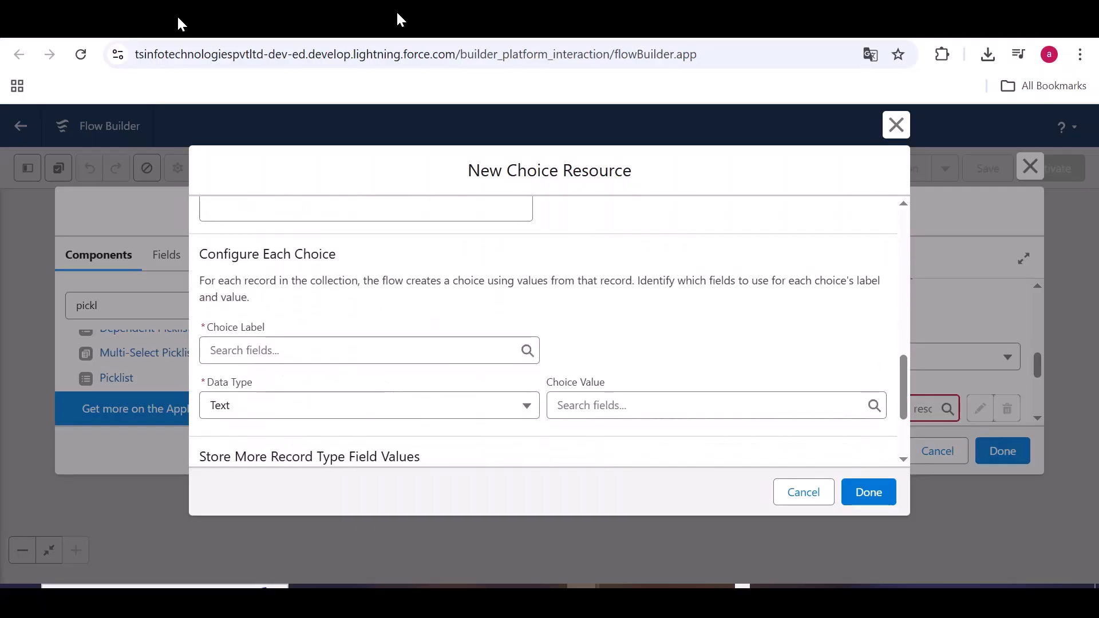
click(400, 351)
text(NAm)
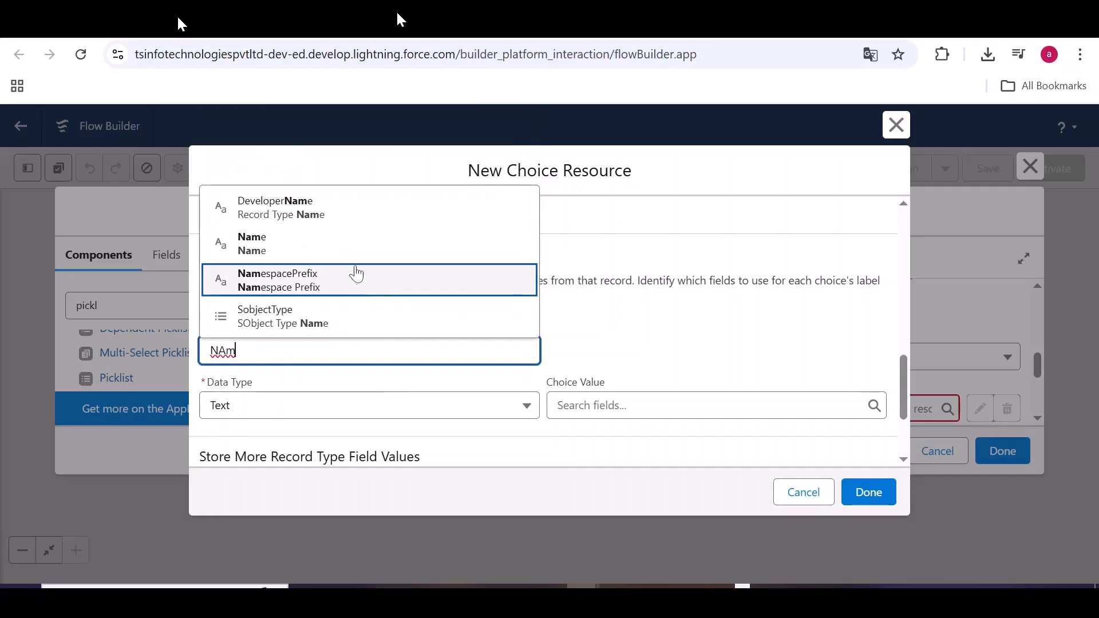
click(306, 235)
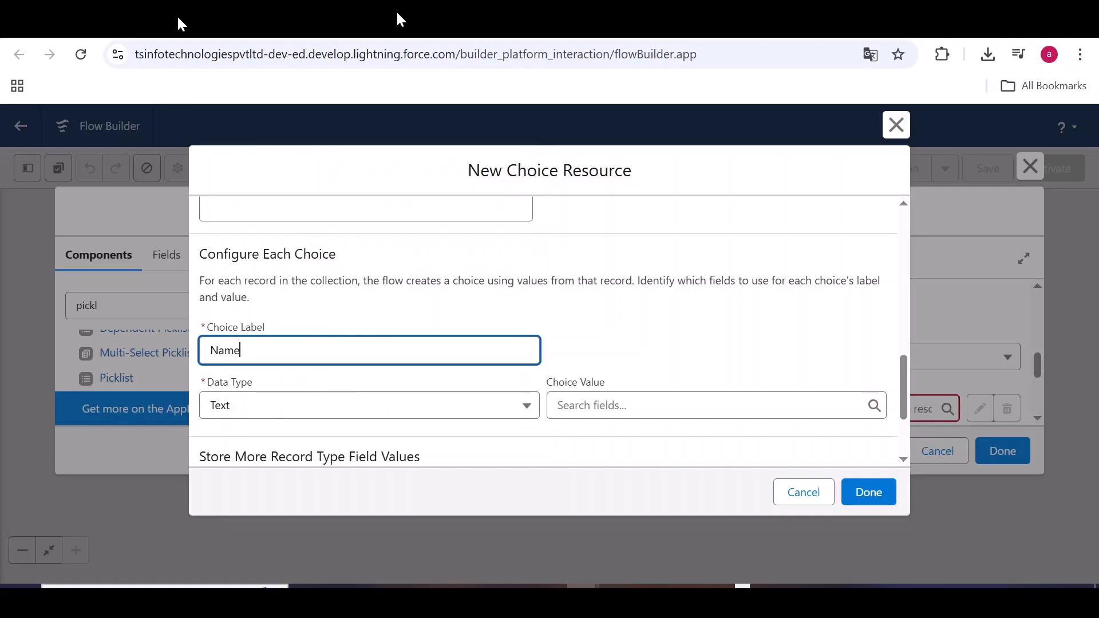
click(664, 406)
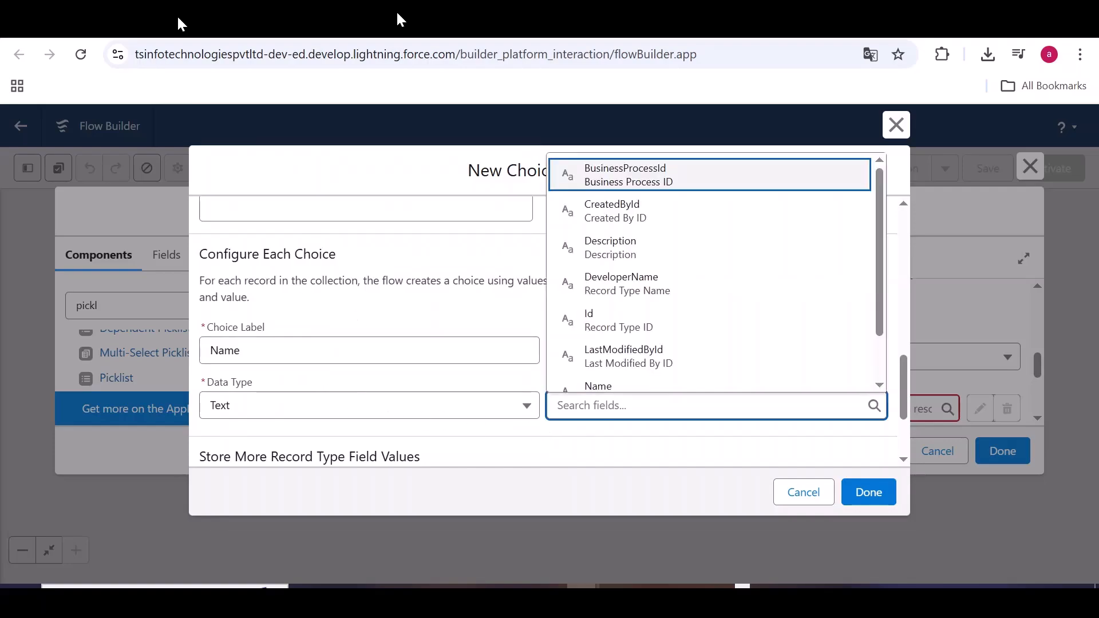
click(633, 321)
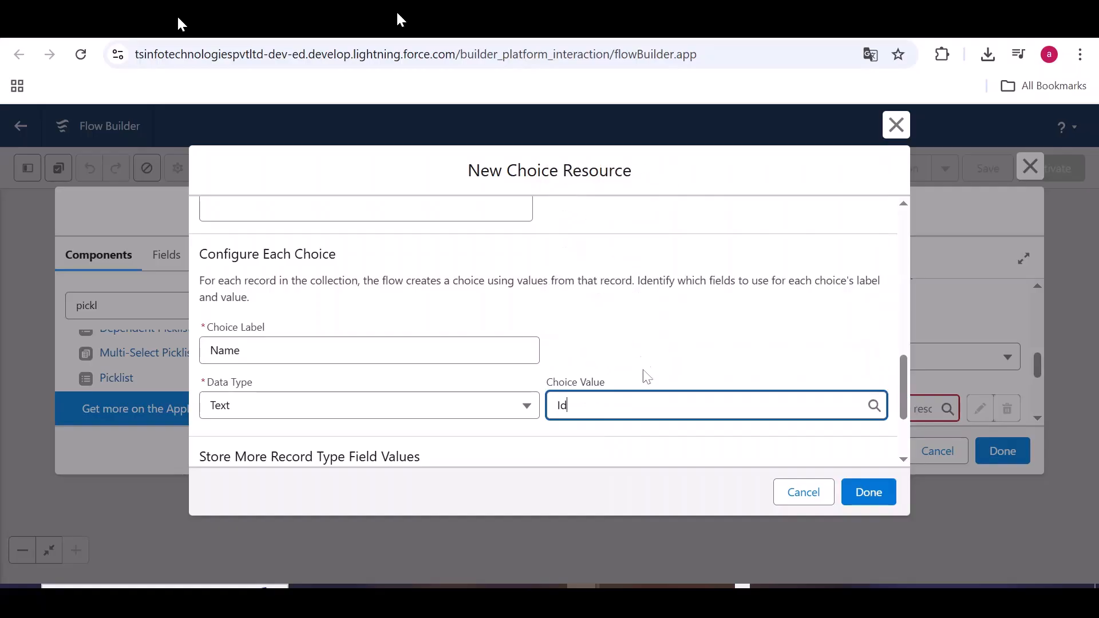
scroll(647, 451, down, 3)
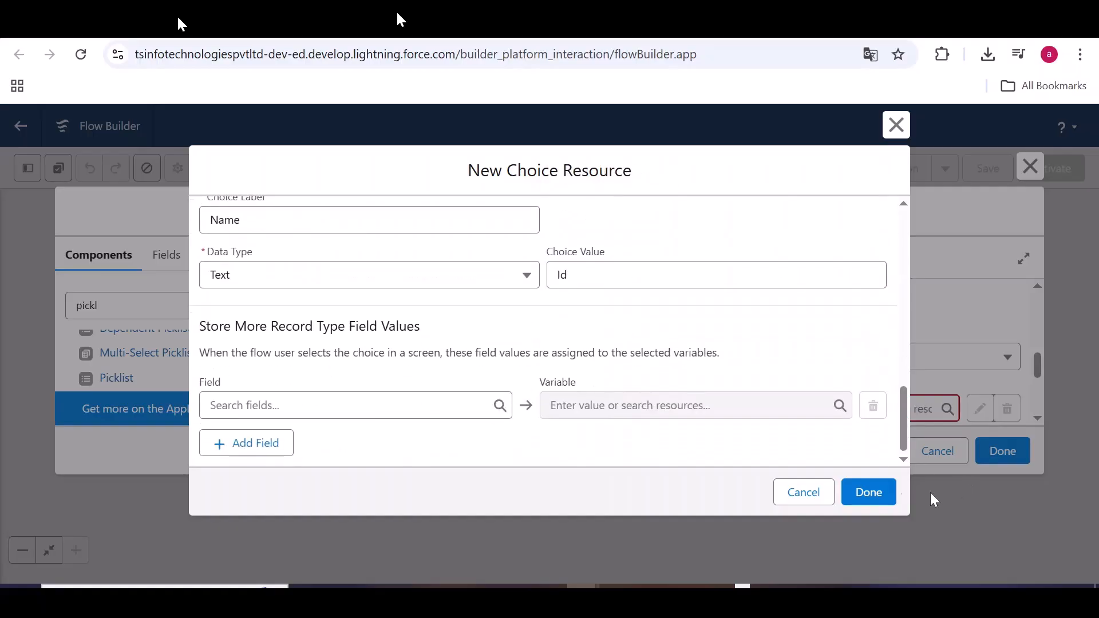
click(868, 494)
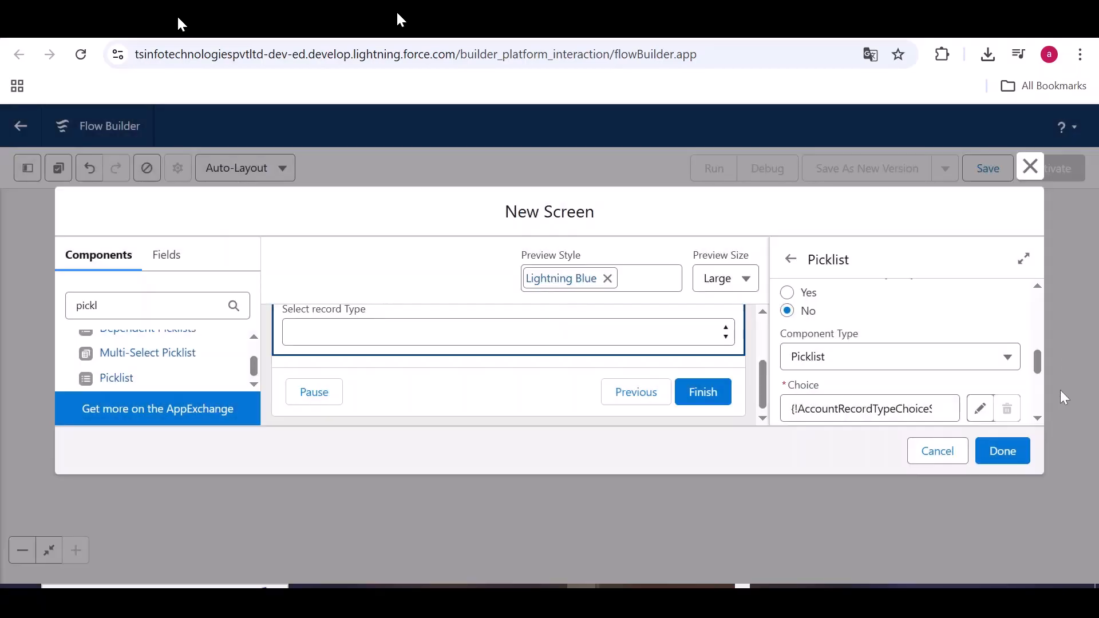
click(1004, 454)
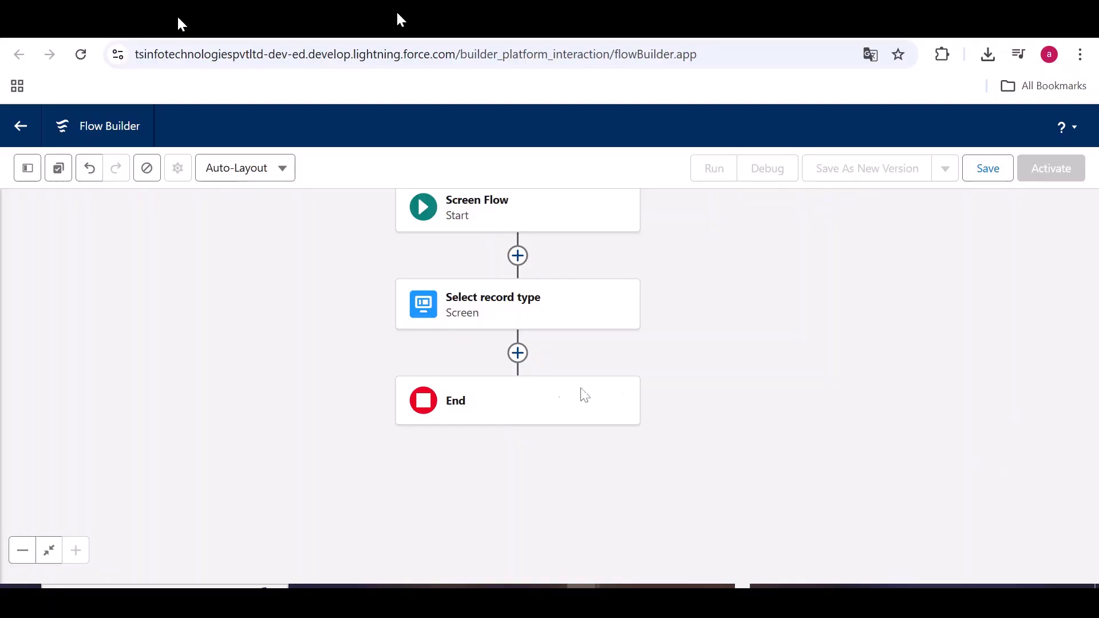
Add an Assignment element between the Select record type screen and the end of the flow.
click(520, 363)
scroll(456, 405, down, 3)
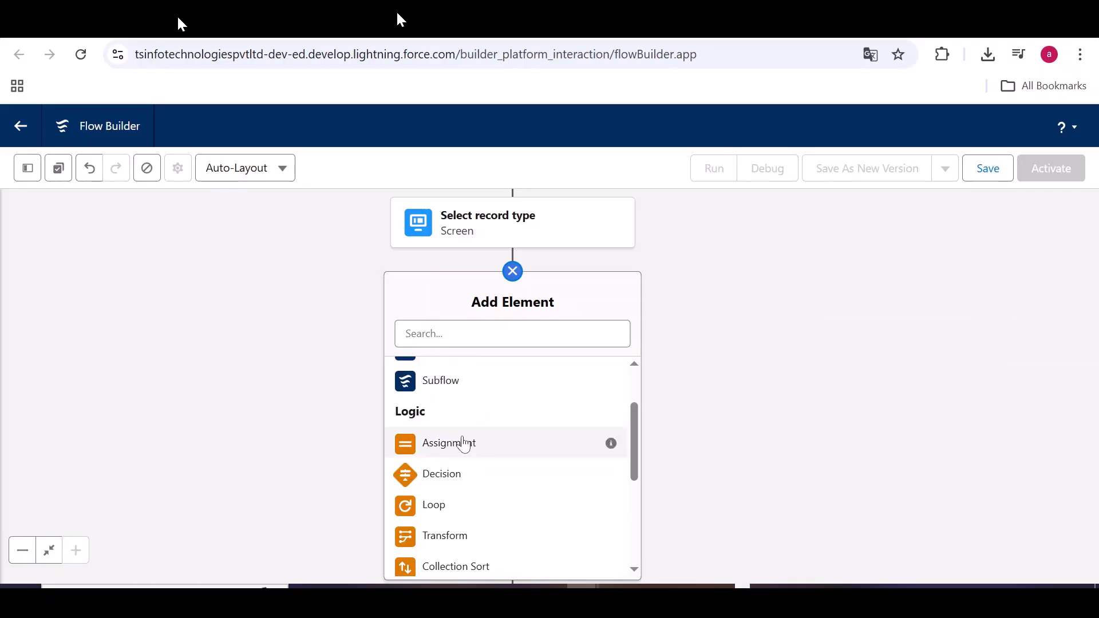
click(462, 442)
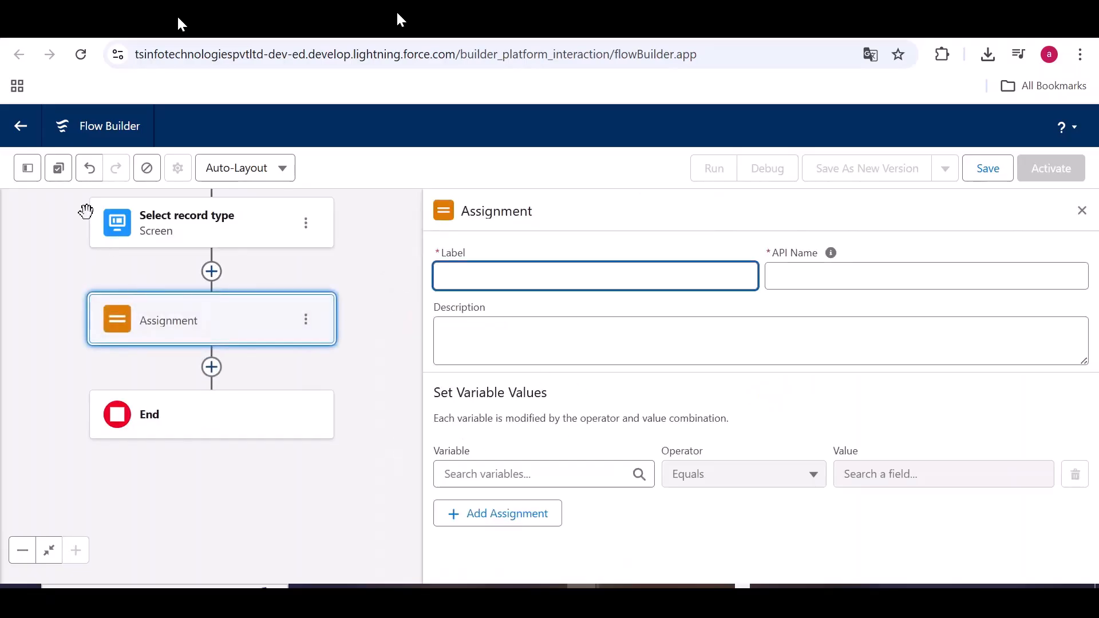
Create a new flow resource of type Variable with the API name record_variable.
click(27, 169)
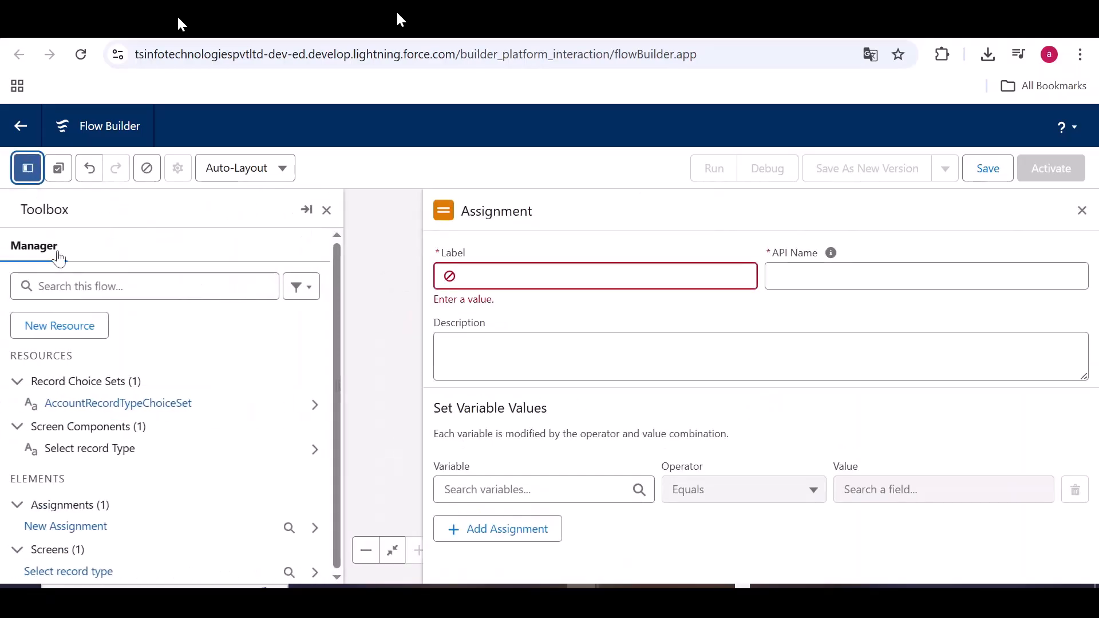
click(83, 332)
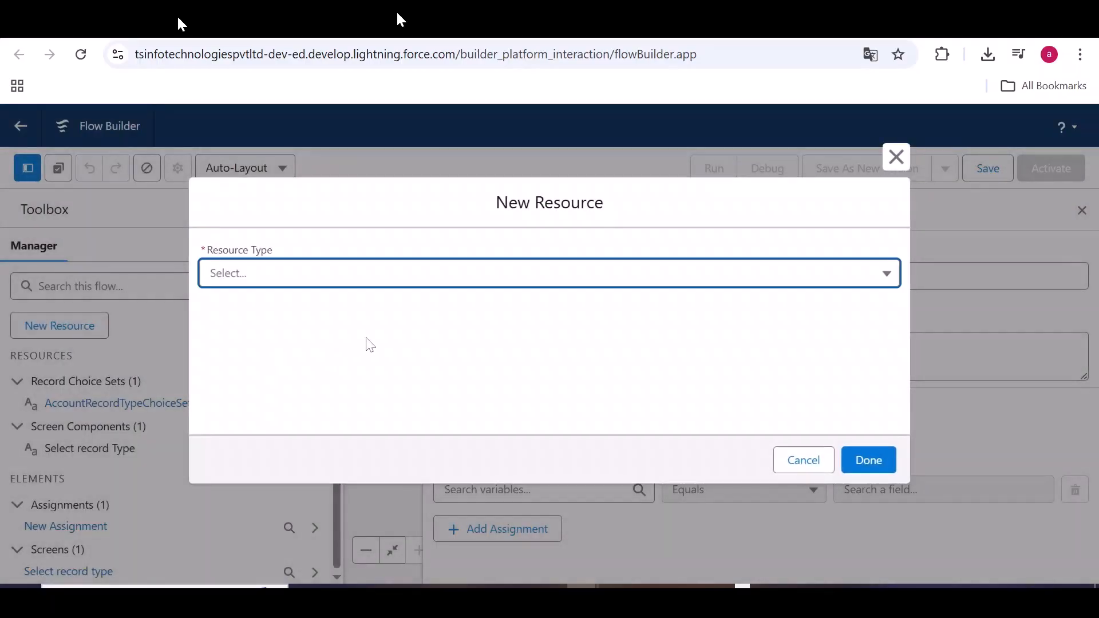
click(515, 280)
click(473, 314)
click(473, 320)
text(record)
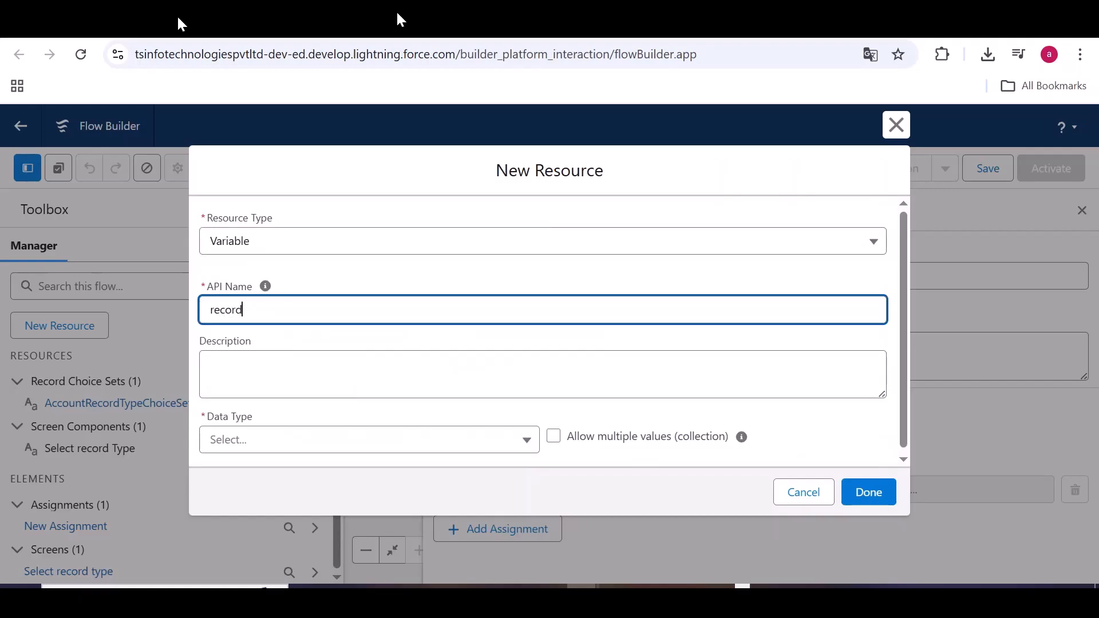
text(_variable)
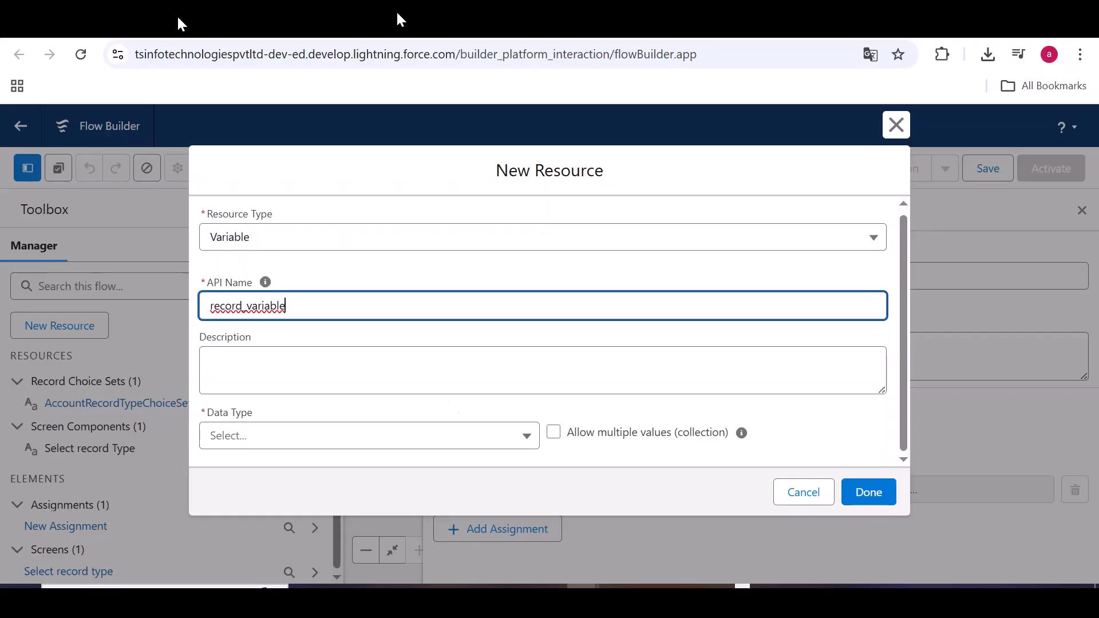
Give the new variable the Record data type with Account as its object and save the resource.
click(446, 447)
click(307, 233)
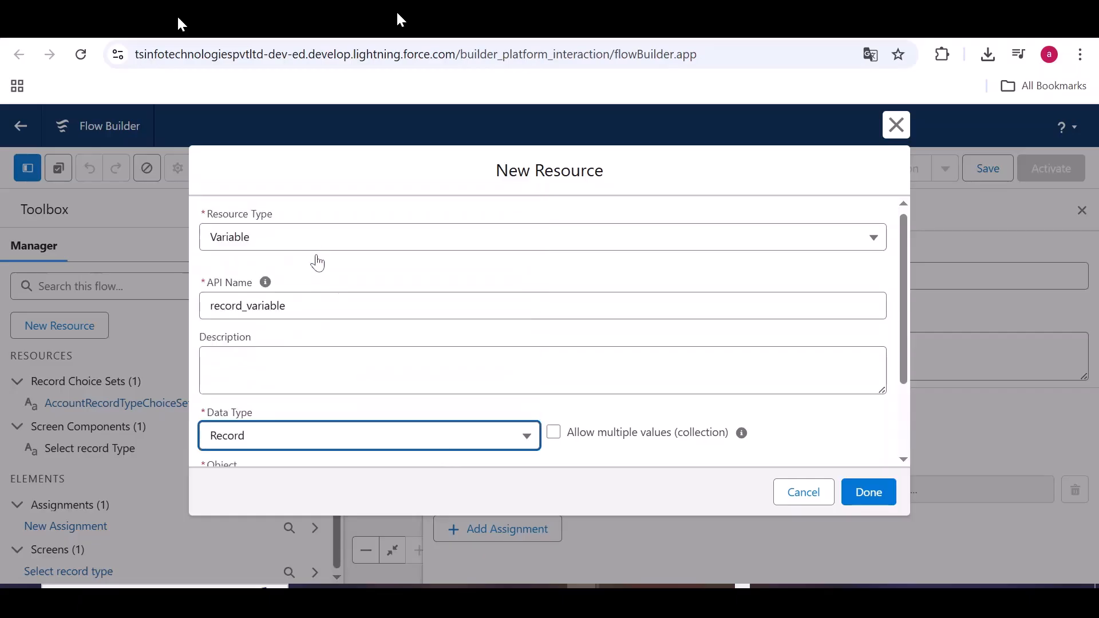
scroll(306, 240, down, 2)
click(355, 383)
text(acc)
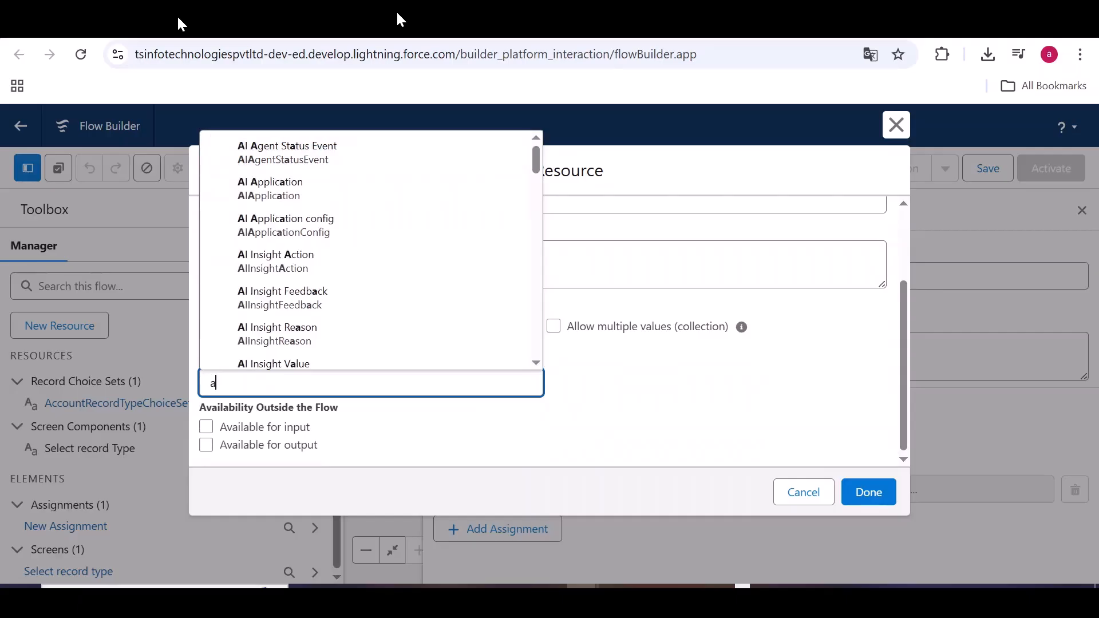
click(298, 189)
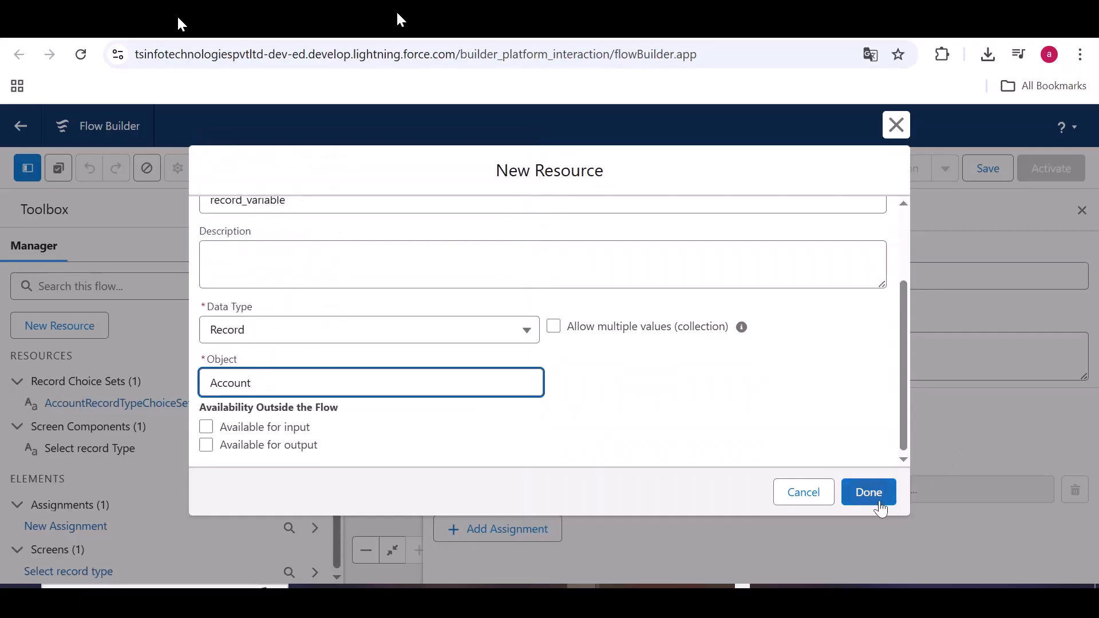
click(874, 500)
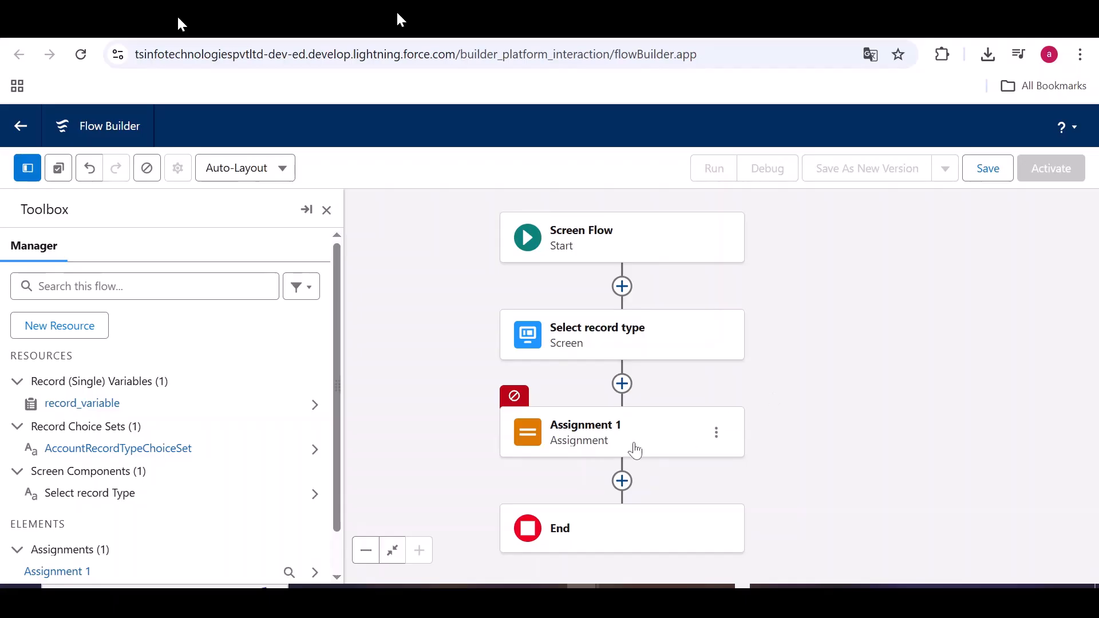
Reopen the assignment element and label it "Set Record Type" with the API name Set_Record_Type.
click(608, 447)
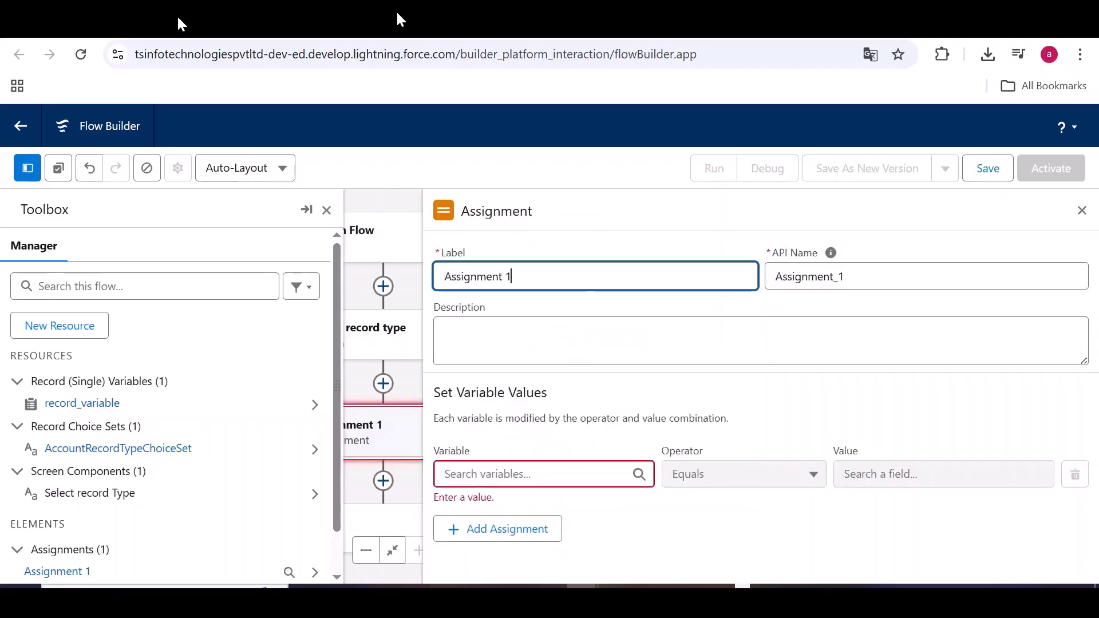
key(ctrl+a)
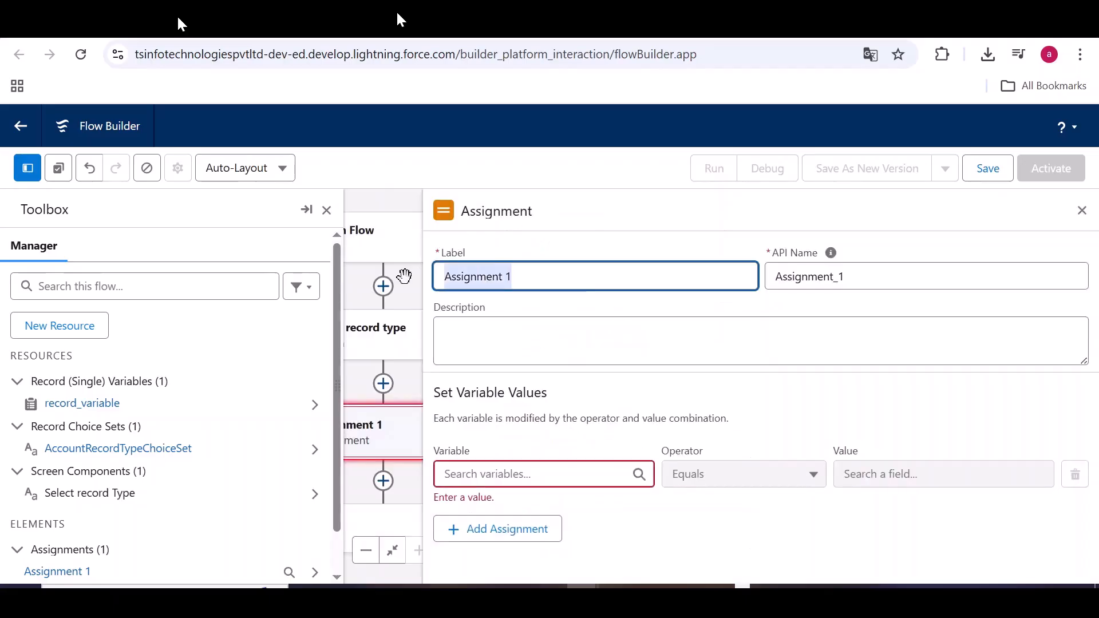
text(Set Record Type)
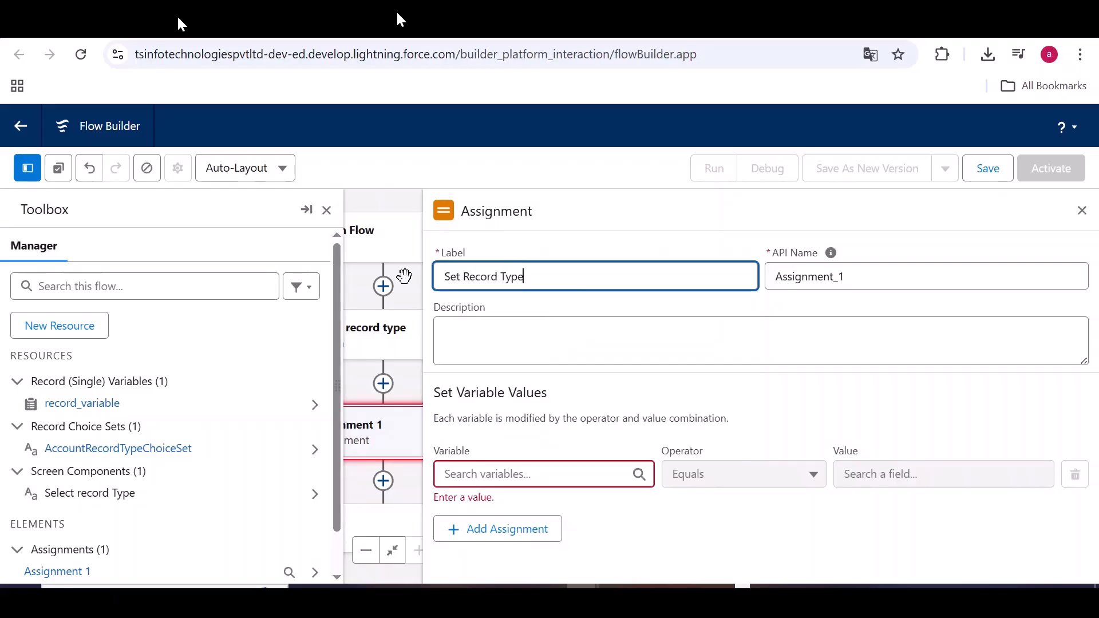
key(Tab)
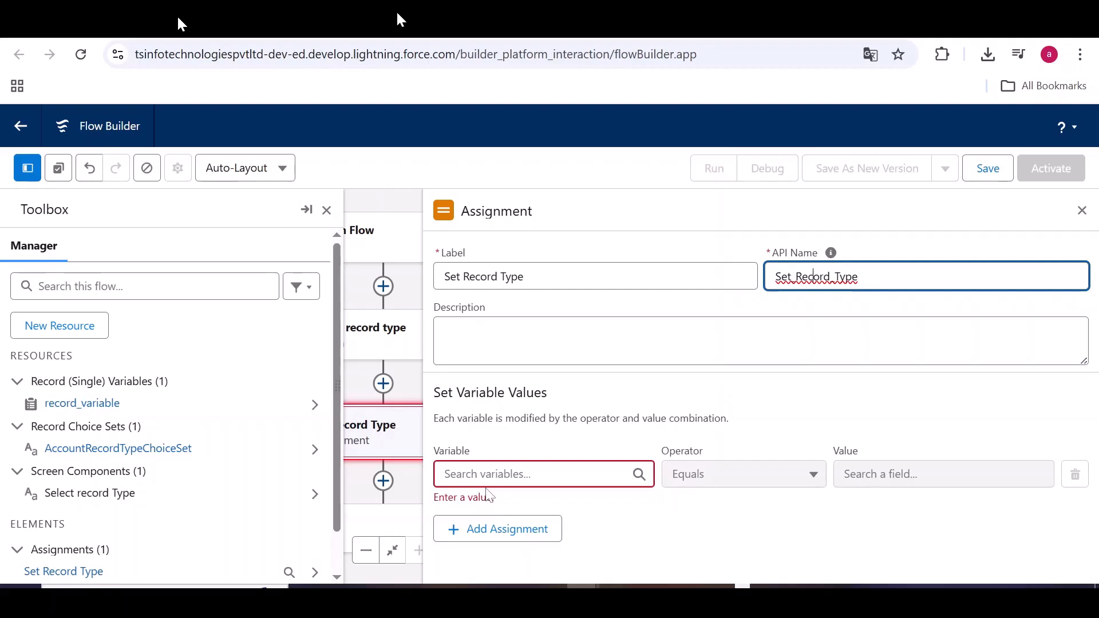
Choose the Record Type ID field of record_variable as the variable to set in the Set Record Type assignment.
click(486, 476)
scroll(532, 506, down, 2)
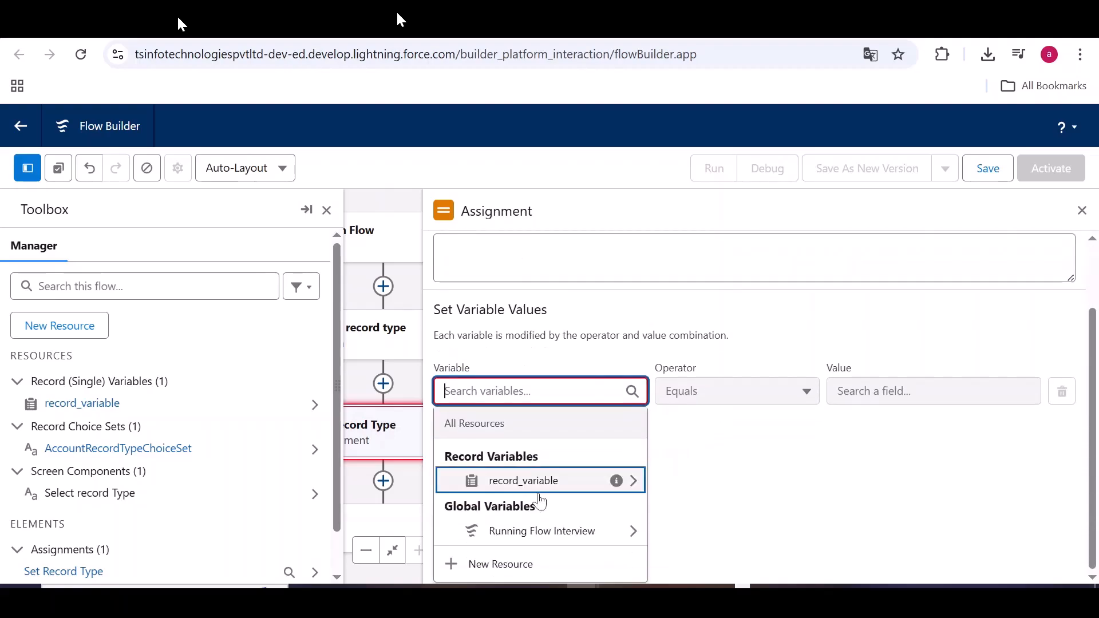
click(540, 483)
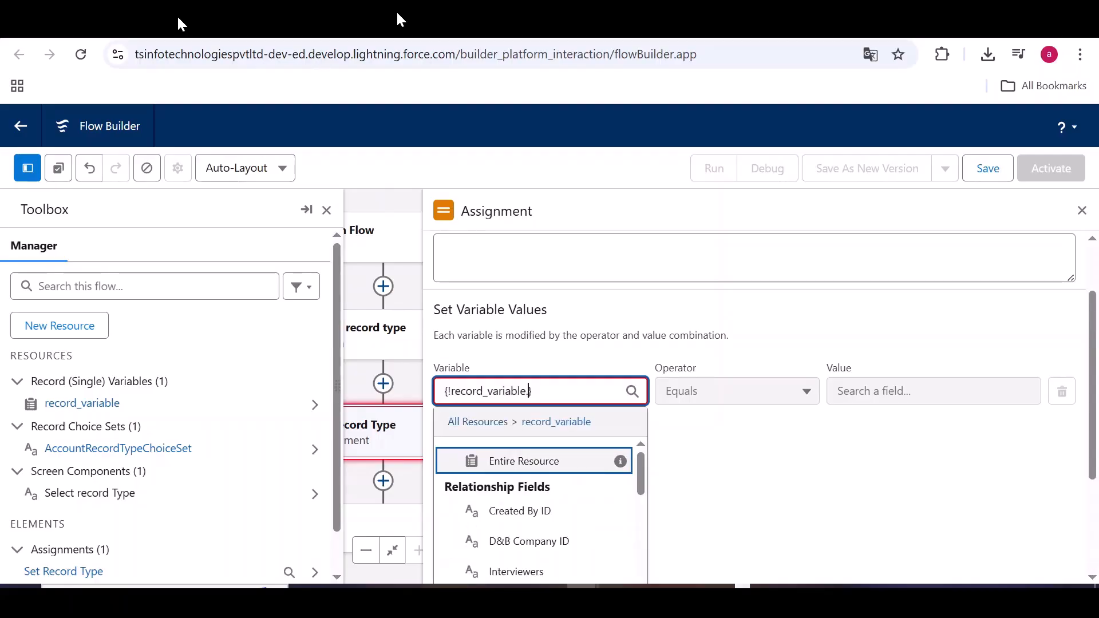
scroll(553, 512, down, 3)
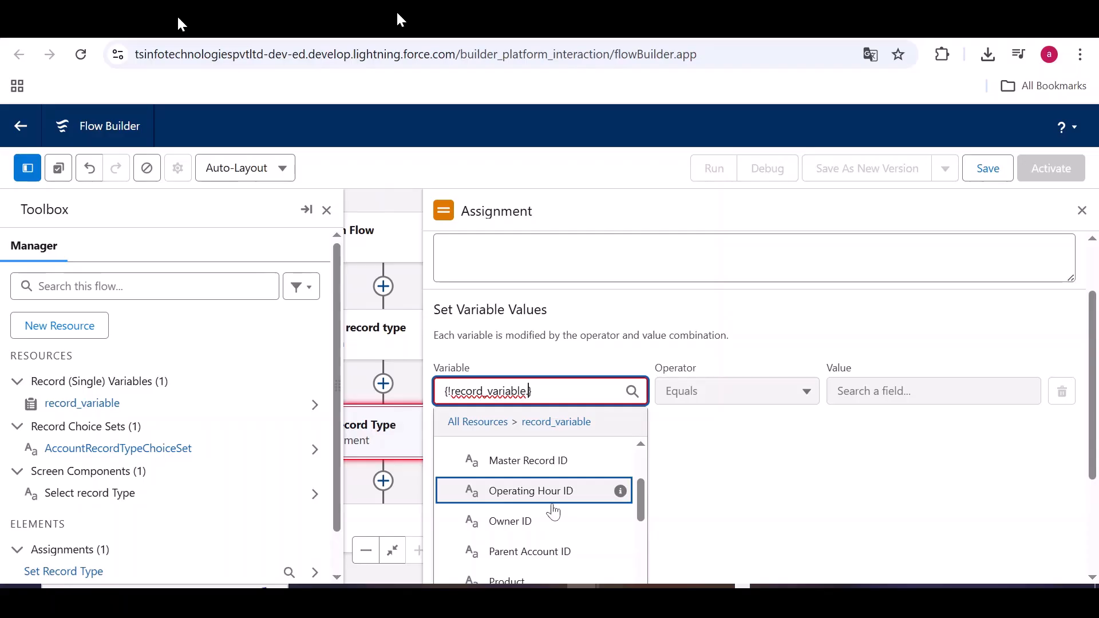
text(re)
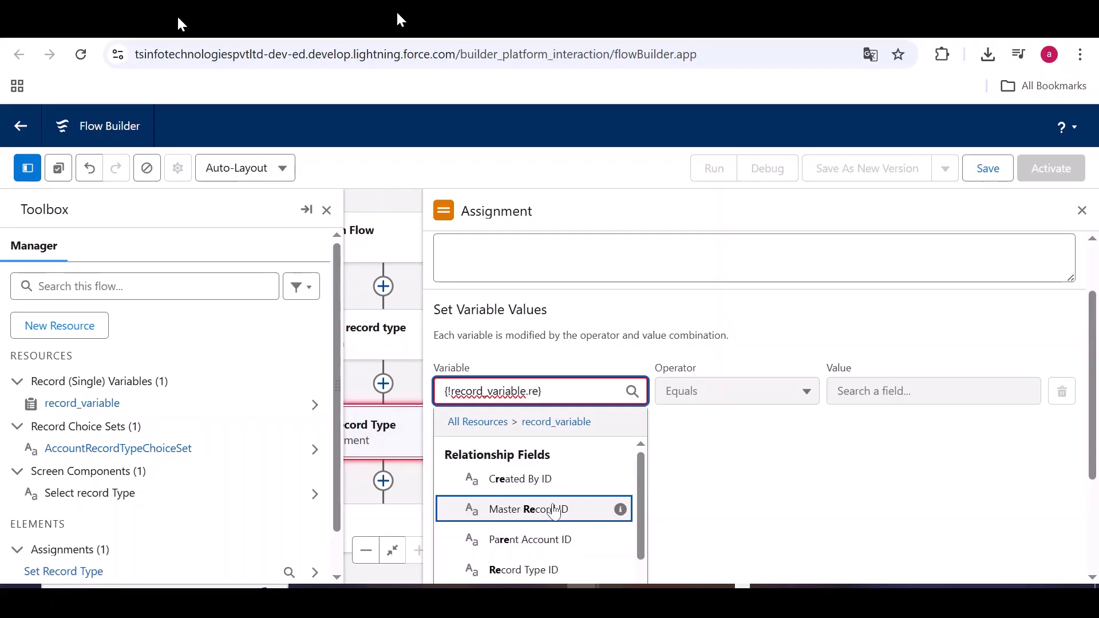
click(564, 568)
Set the assigned value to the Select record Type component of the Select record type screen, and close the assignment.
click(927, 474)
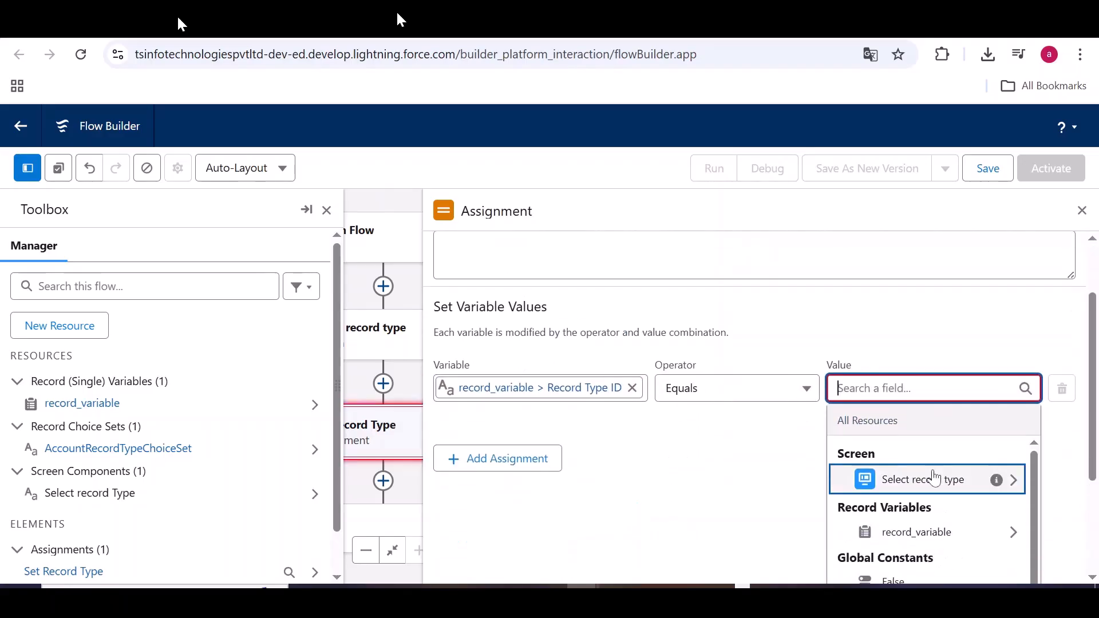
click(936, 481)
click(953, 529)
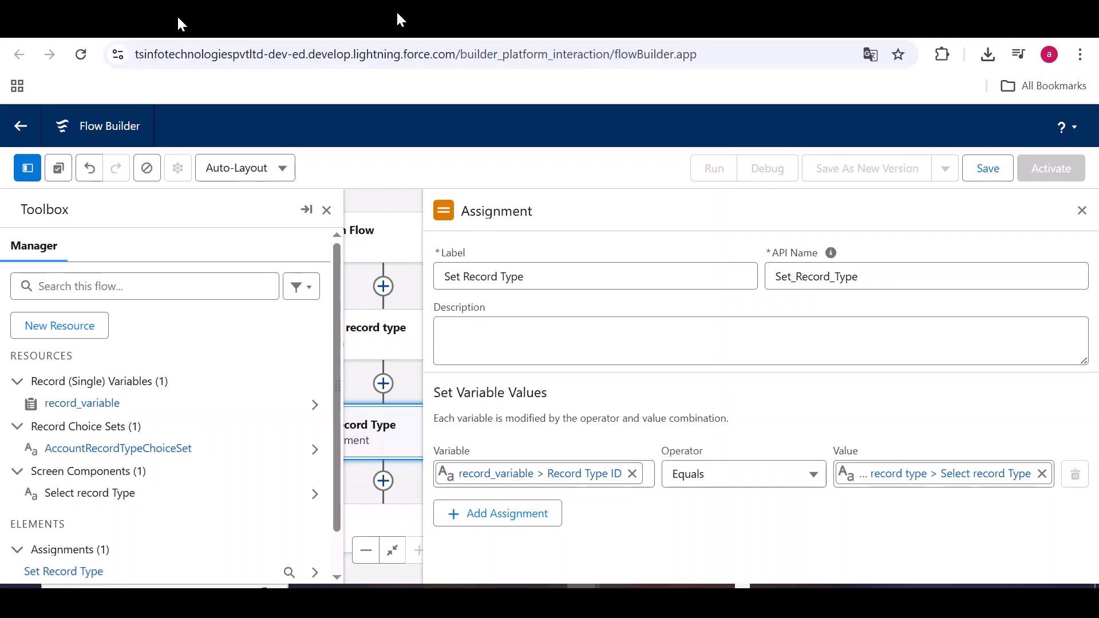
click(1081, 210)
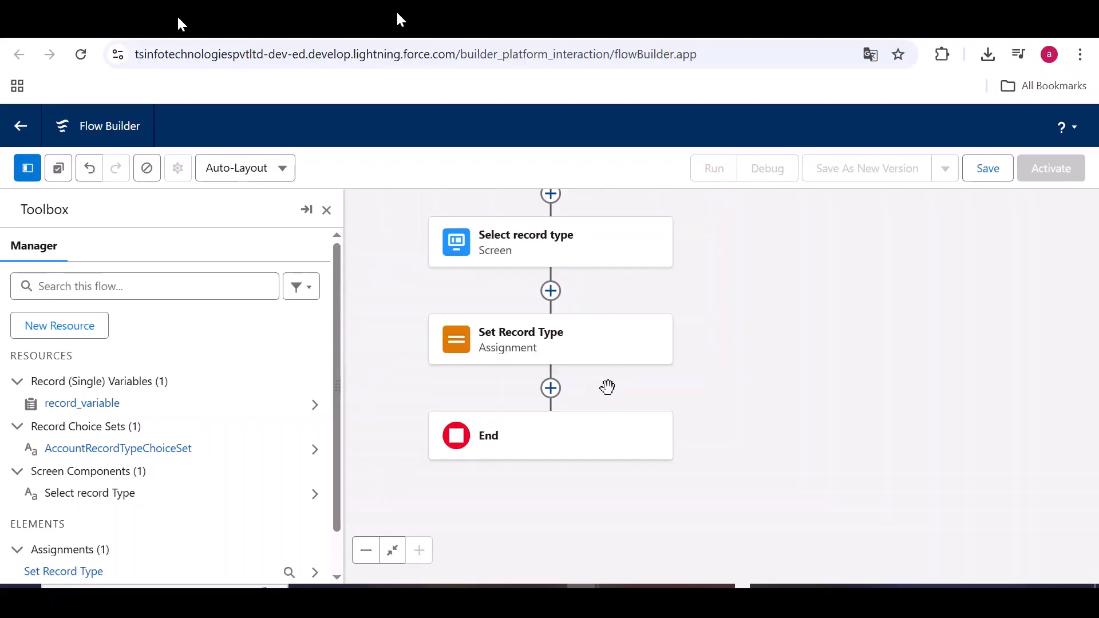
Add a Screen element after the Set Record Type assignment, labelled "picklist screen" with the API name picklist_screen.
click(551, 395)
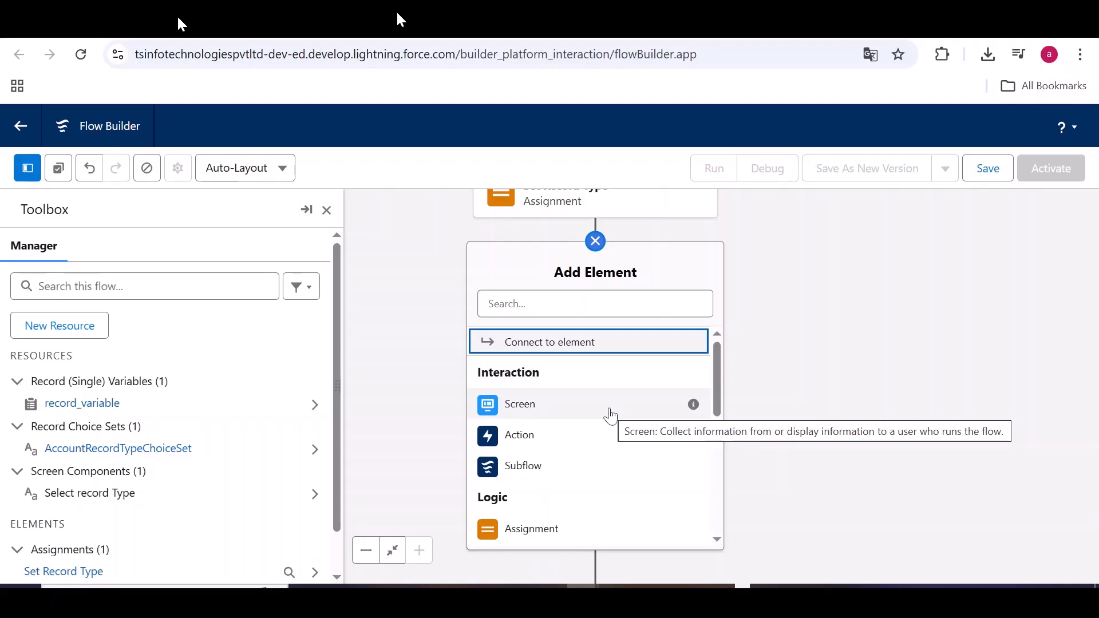
click(572, 406)
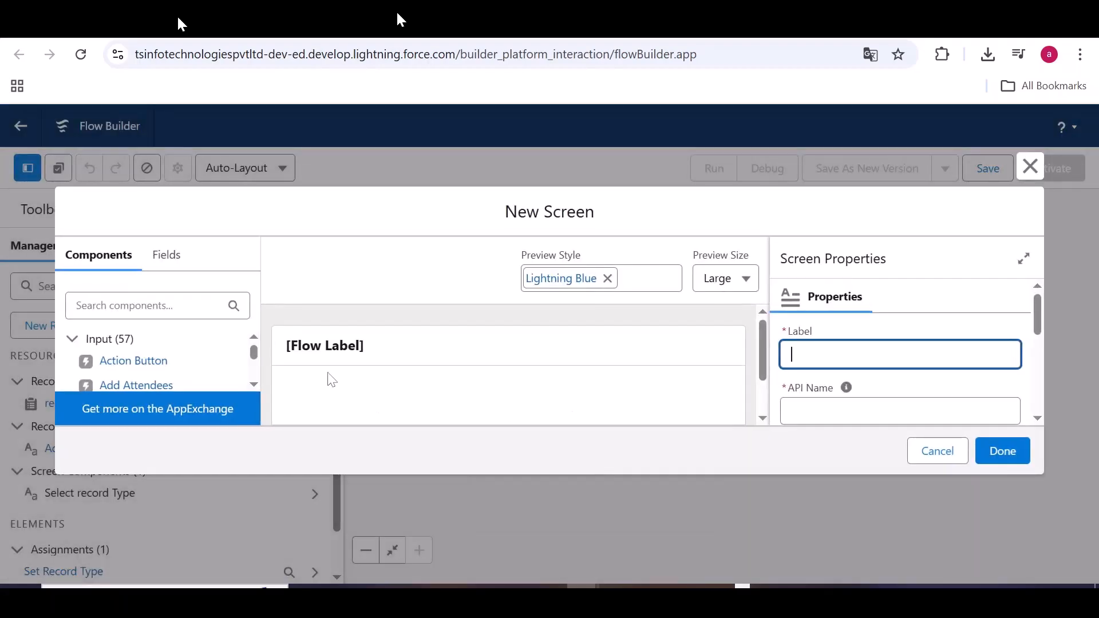
click(392, 360)
click(939, 357)
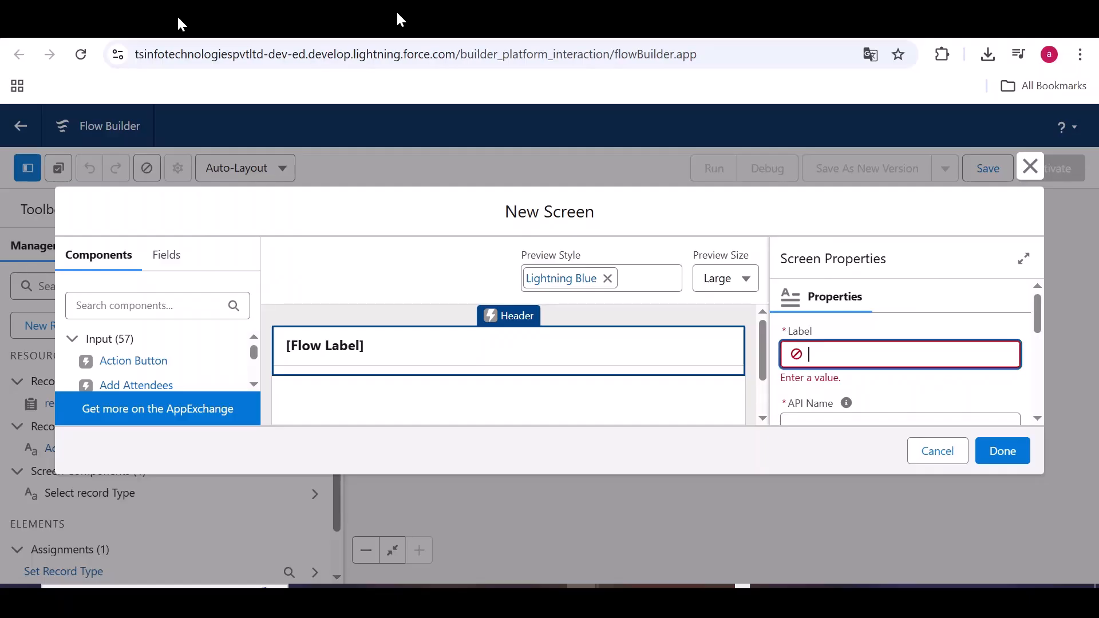
text(picklist screen)
key(Tab)
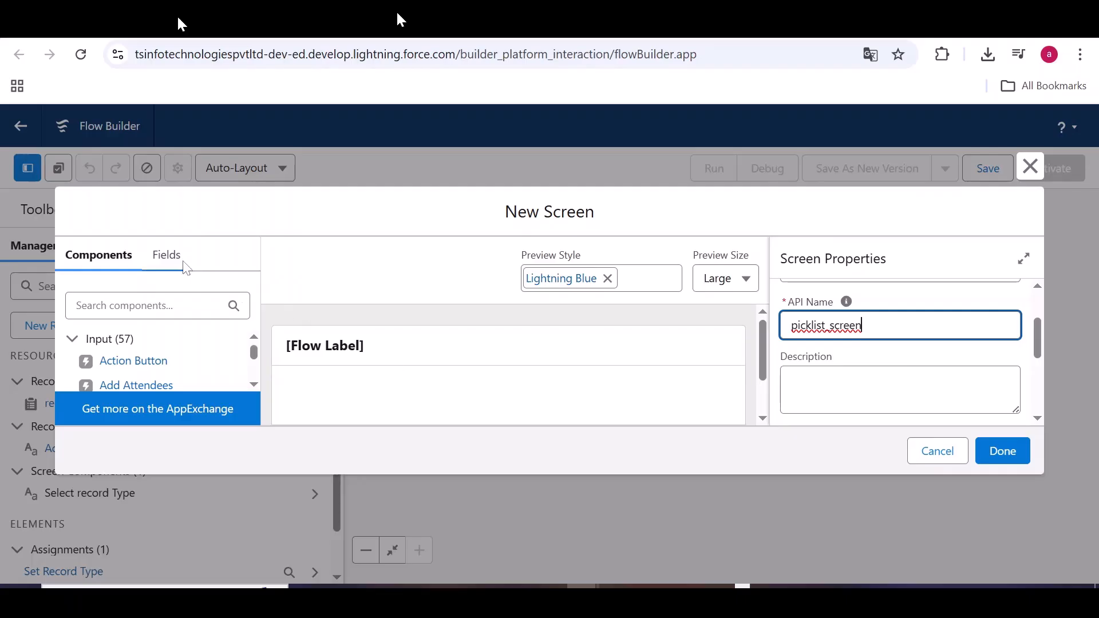
Choose record_variable as the record variable that supplies record fields for the new screen.
click(180, 261)
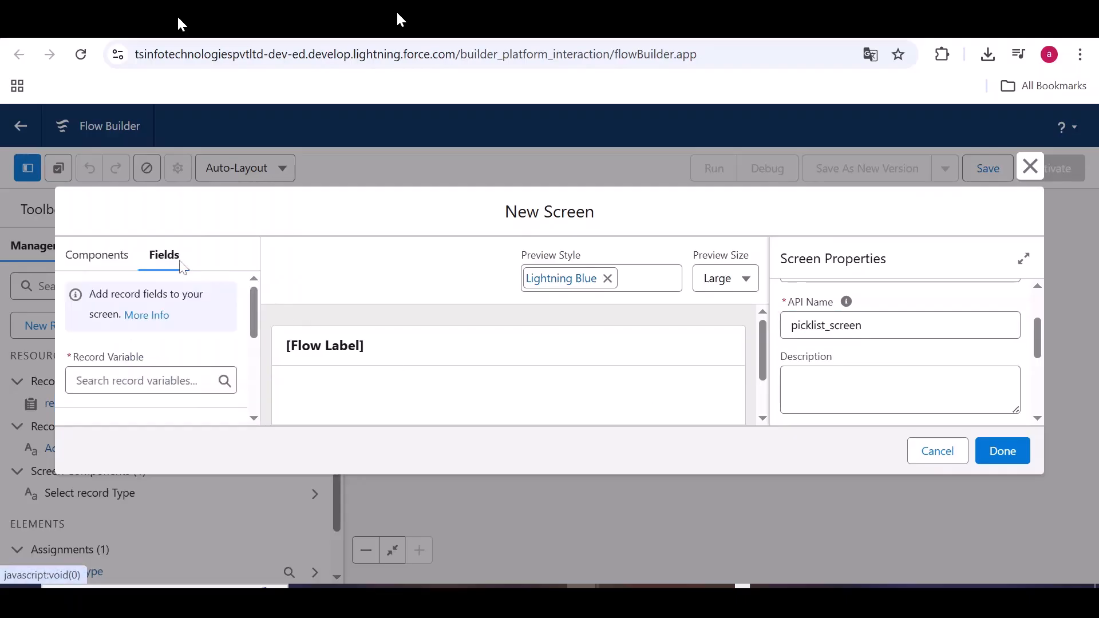
click(150, 380)
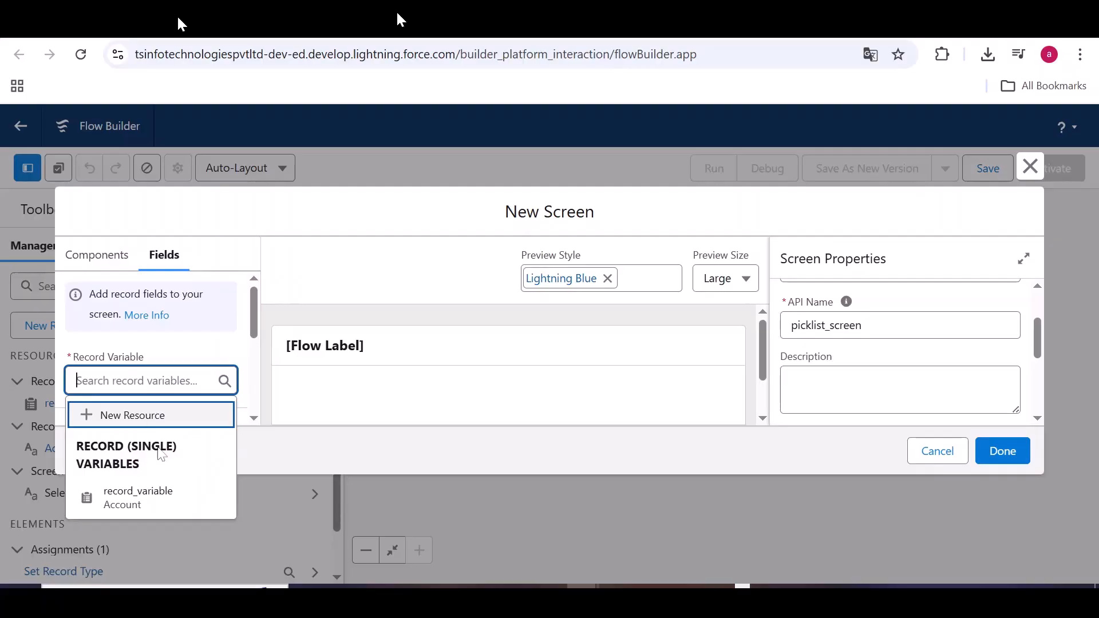
click(144, 501)
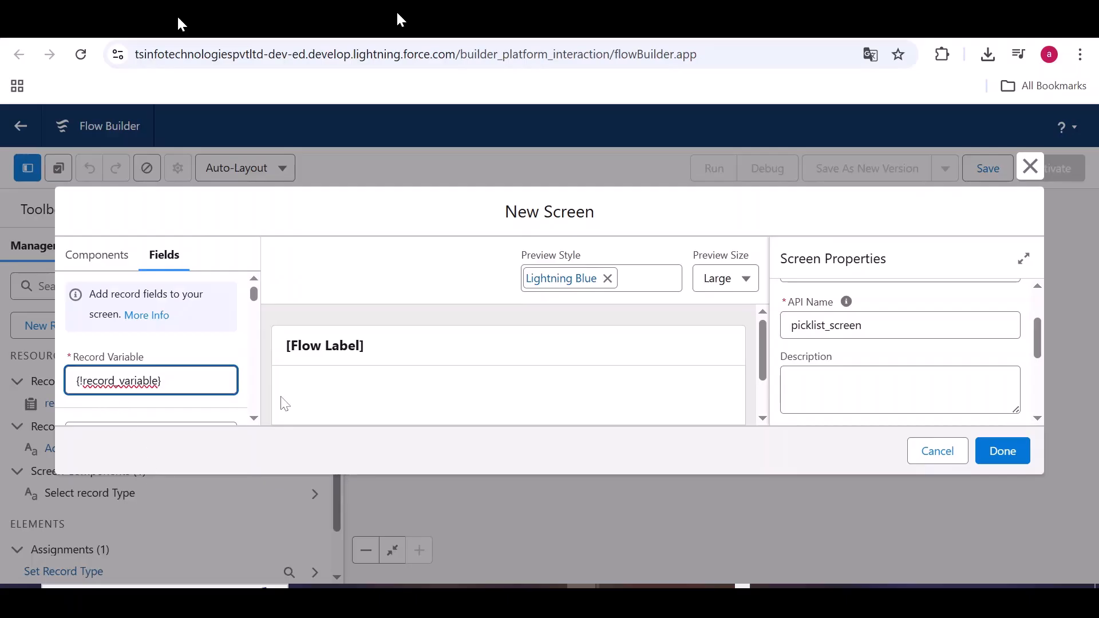
click(390, 408)
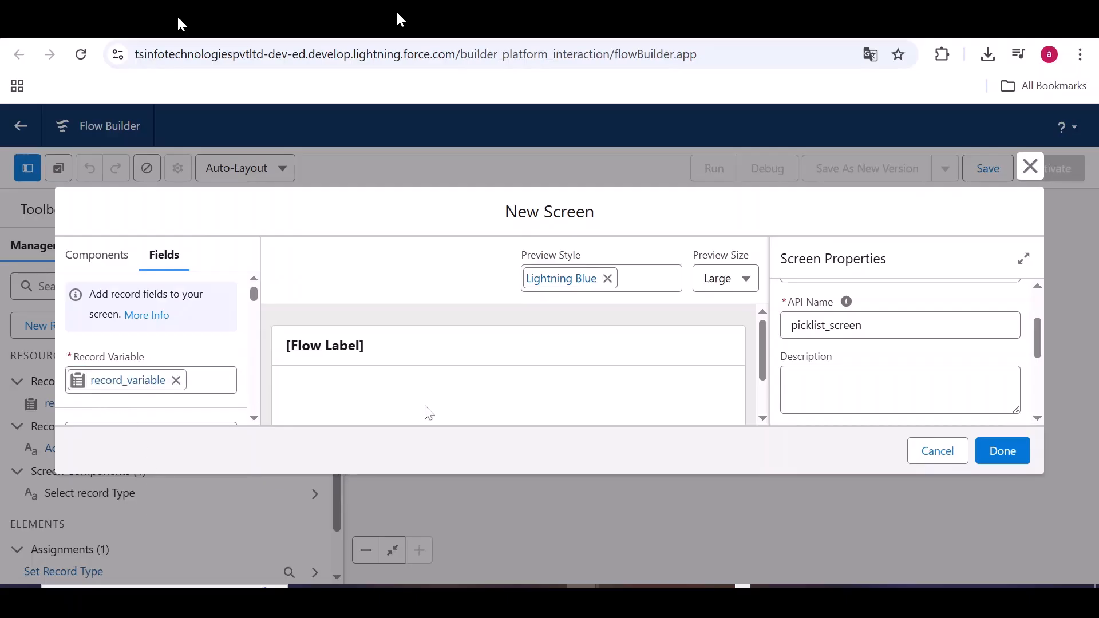
Find the Account field Industry and add it to the picklist screen.
scroll(173, 373, down, 3)
scroll(173, 371, up, 2)
click(145, 350)
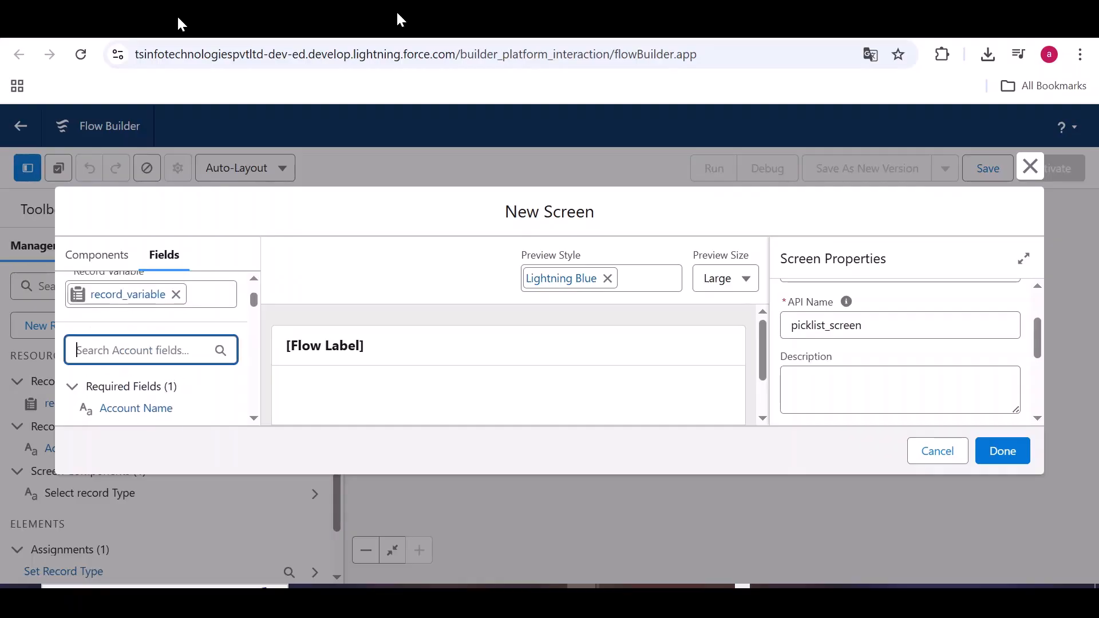
text(industr)
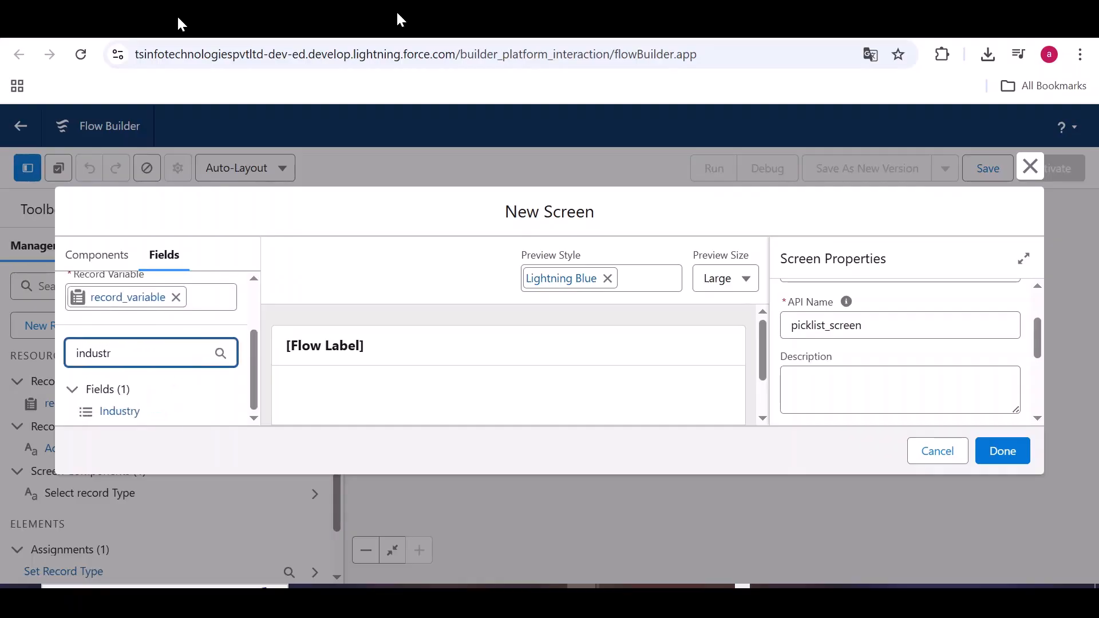
click(119, 411)
Add the Account Name field above Industry on the picklist screen and finish the screen.
drag(114, 353, 110, 354)
drag(111, 354, 45, 351)
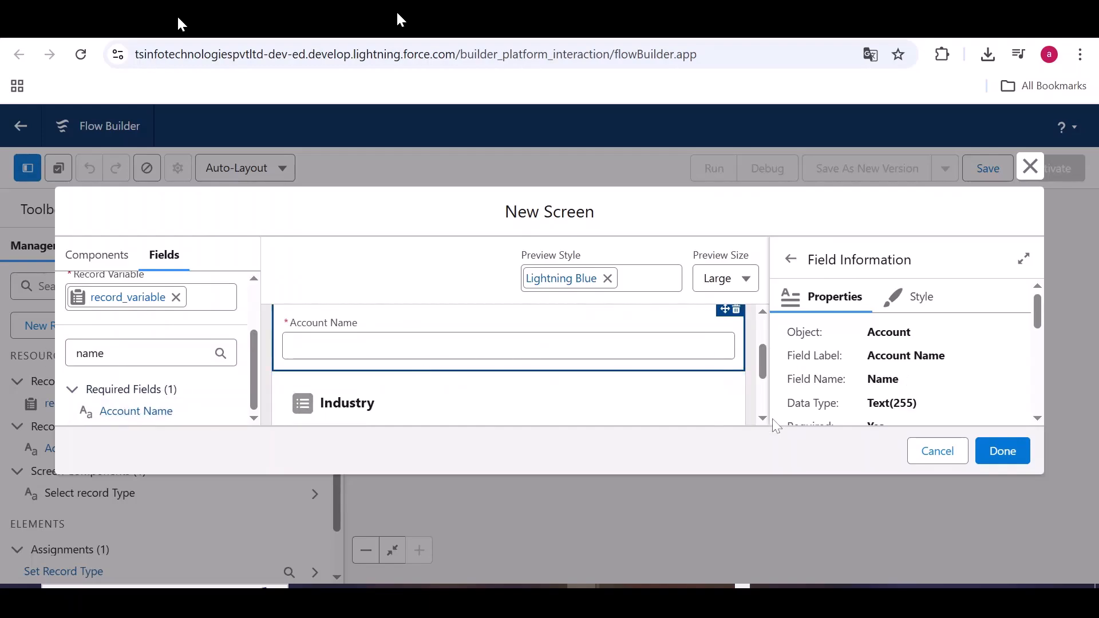
key(ctrl+minus)
key(ctrl+minus)
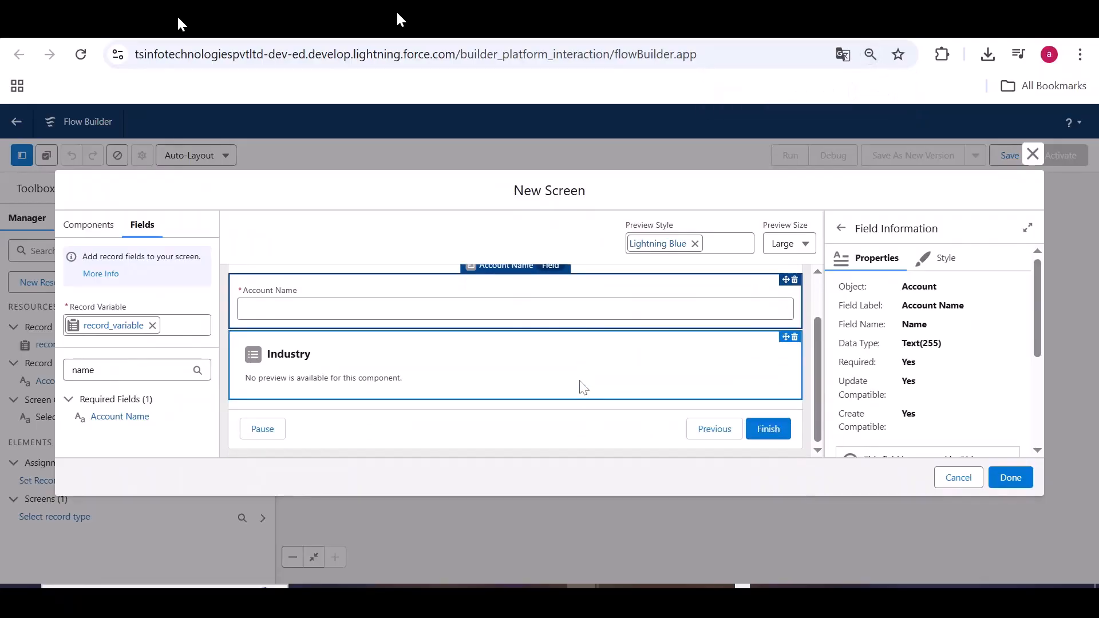
scroll(378, 444, up, 1)
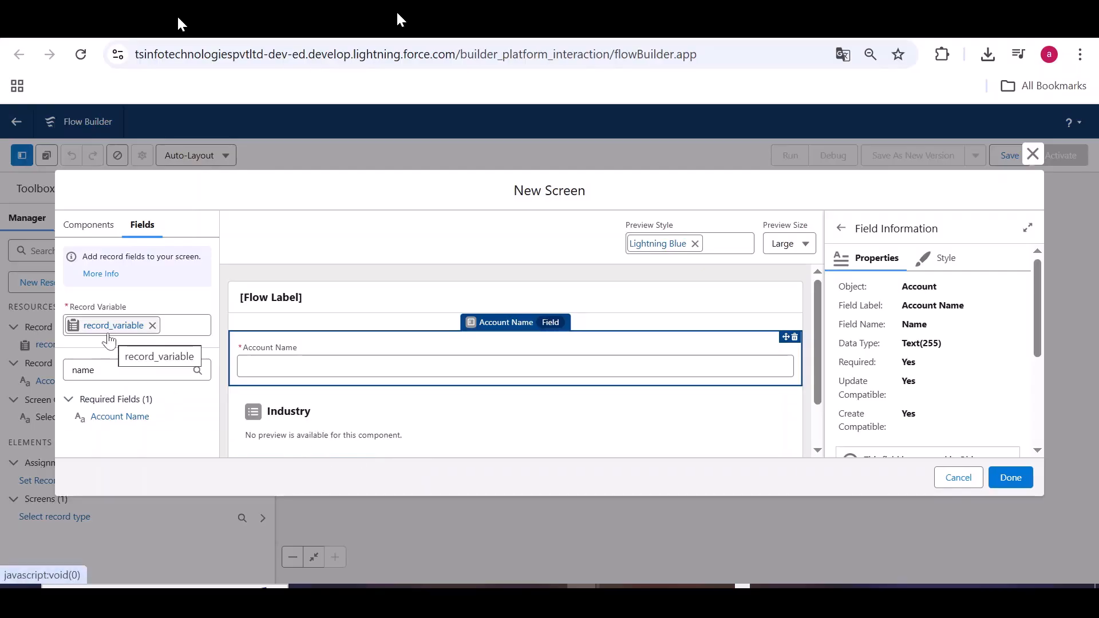
click(1008, 477)
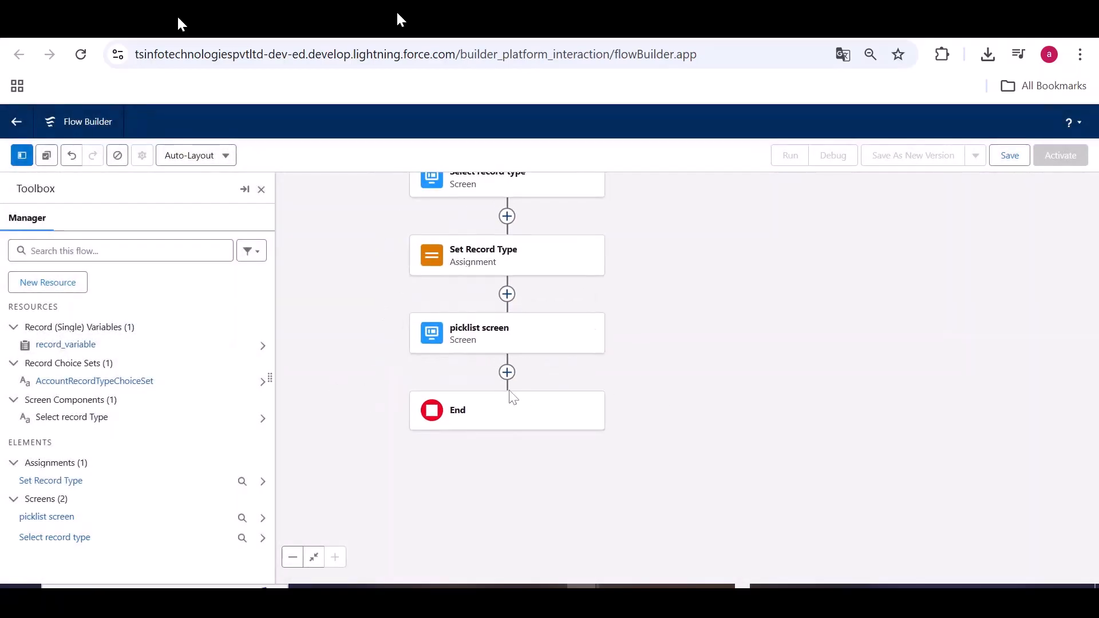
Add a Create Records element after the picklist screen, labelled "Create Accounts" with the API name Create_Accounts.
click(506, 372)
text(create)
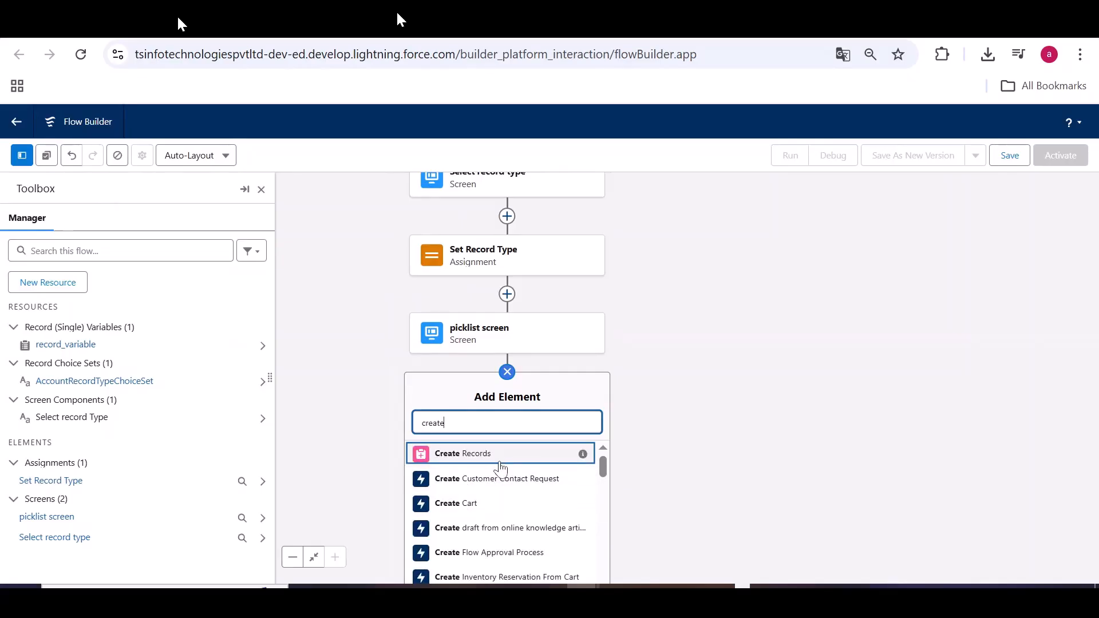
key(Return)
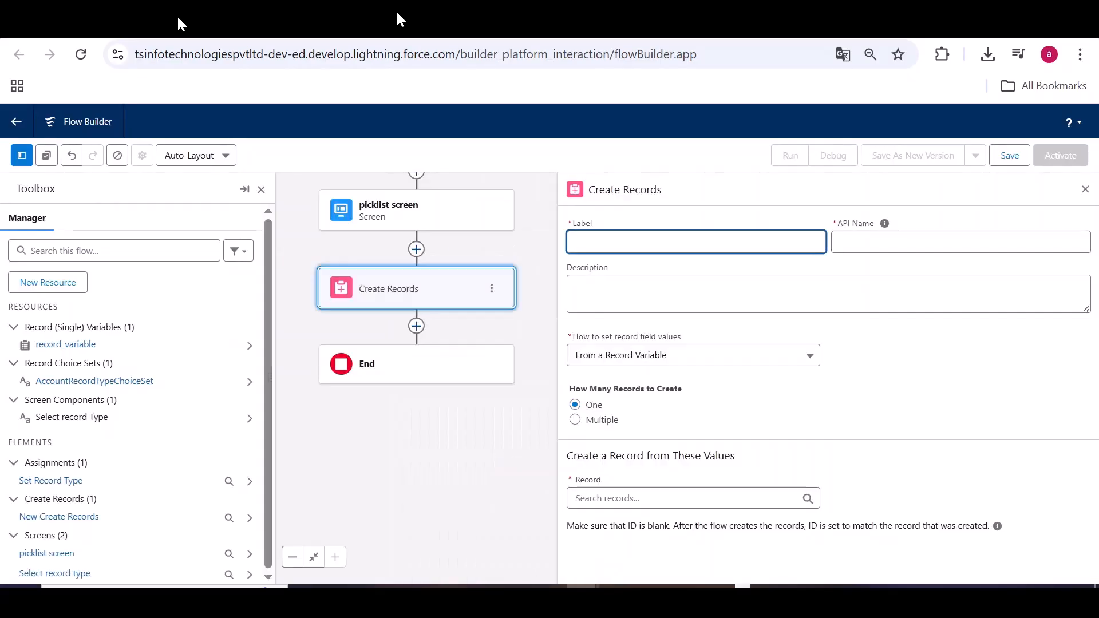
text(Create Accounts)
key(Tab)
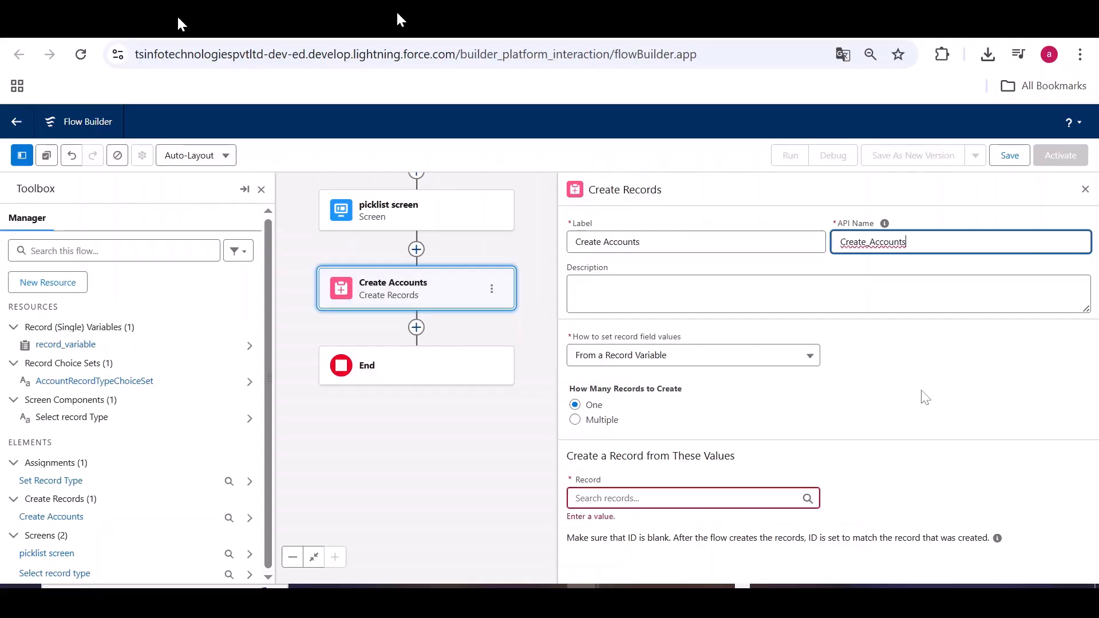
Set the Create Accounts field values to be entered manually and choose Account as the object.
click(717, 367)
click(718, 384)
click(746, 442)
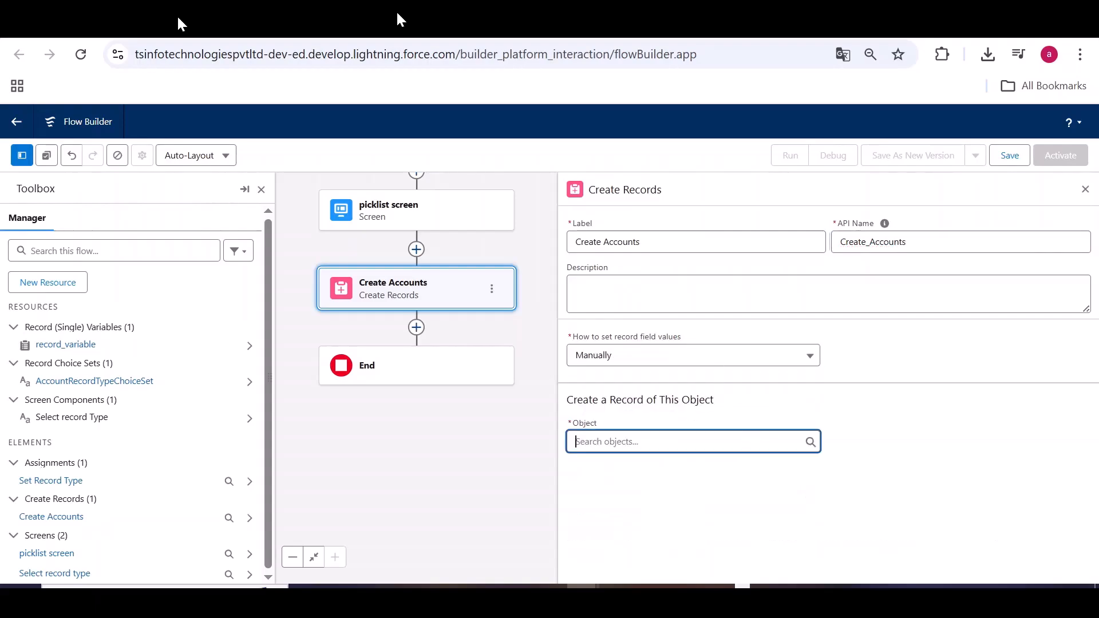
text(acc)
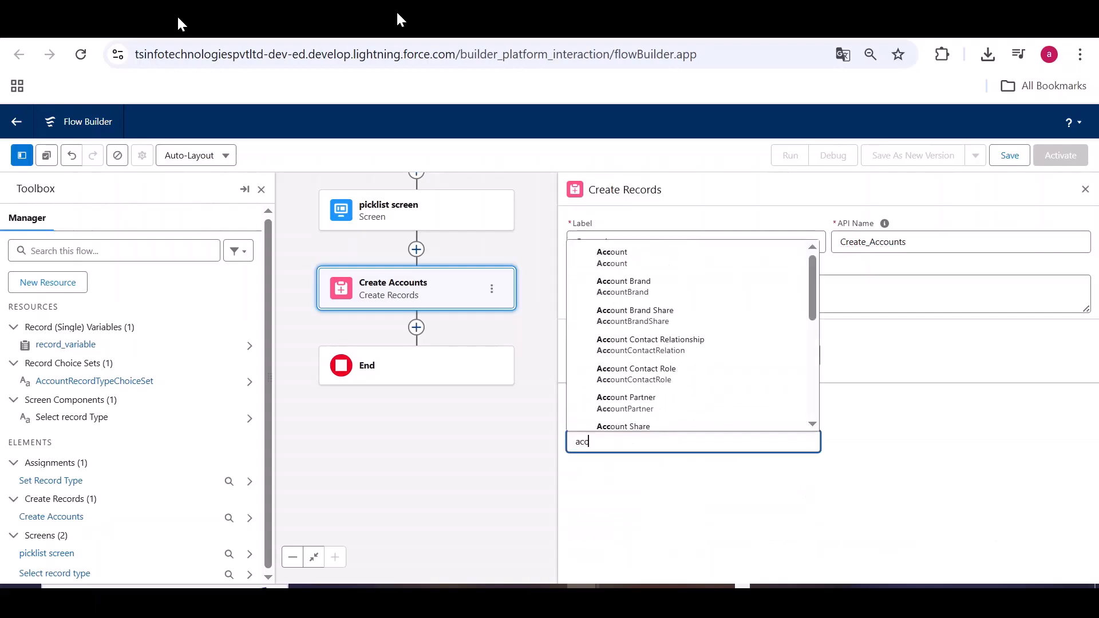
key(Return)
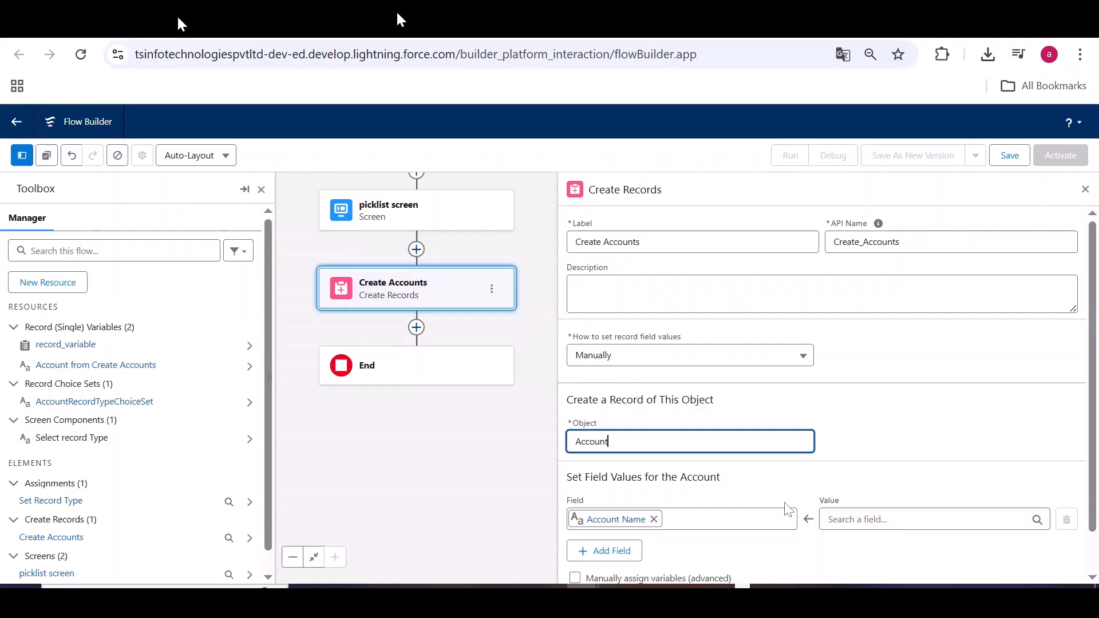
Look through the available resources for a value to assign to the Account Name field.
click(858, 520)
click(808, 559)
click(865, 522)
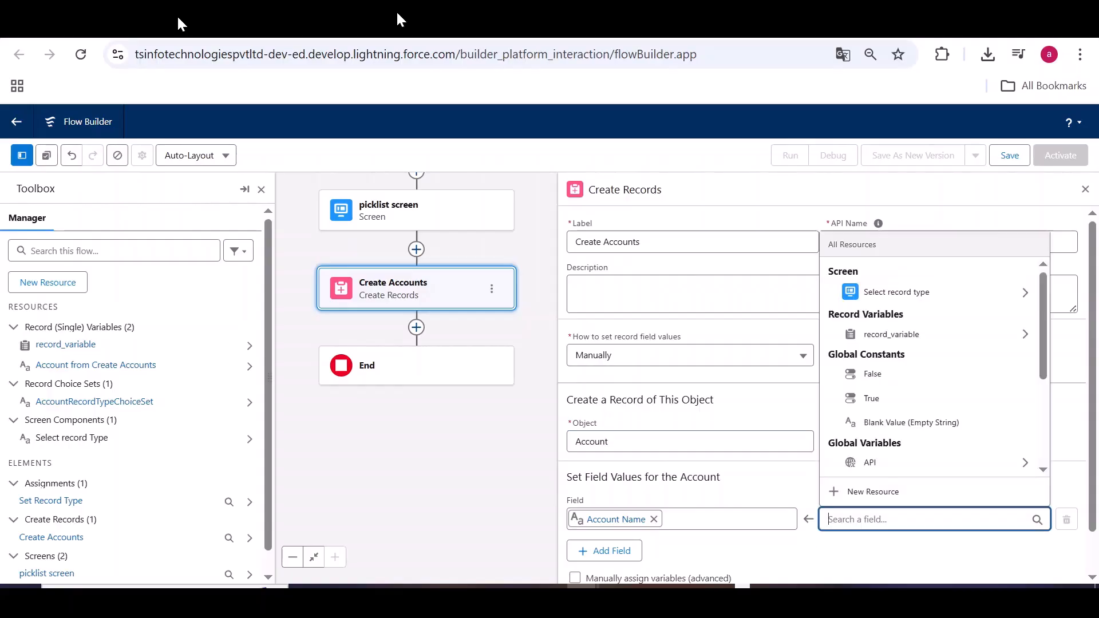
scroll(880, 448, down, 5)
scroll(880, 448, up, 4)
scroll(880, 448, down, 5)
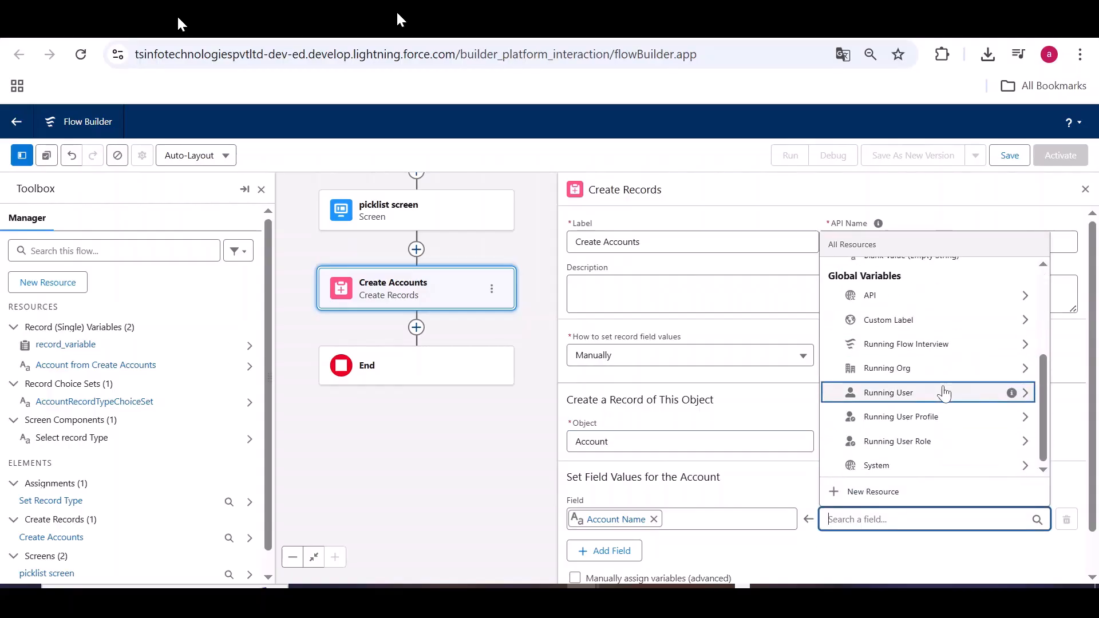
click(451, 484)
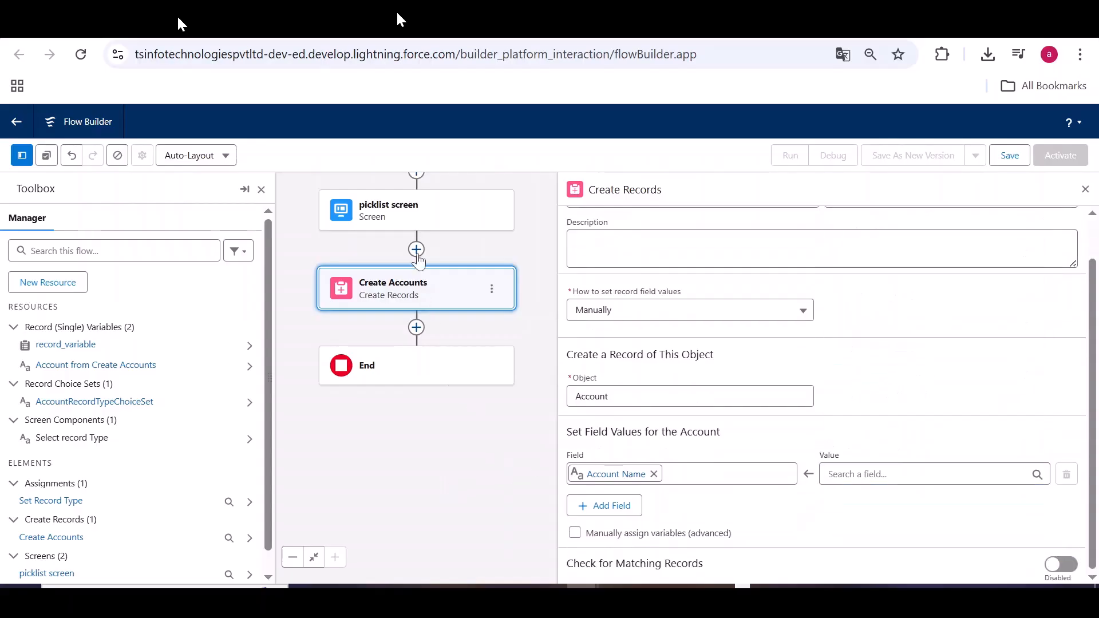
Reopen the picklist screen and add a Name input component above the Industry field.
click(426, 226)
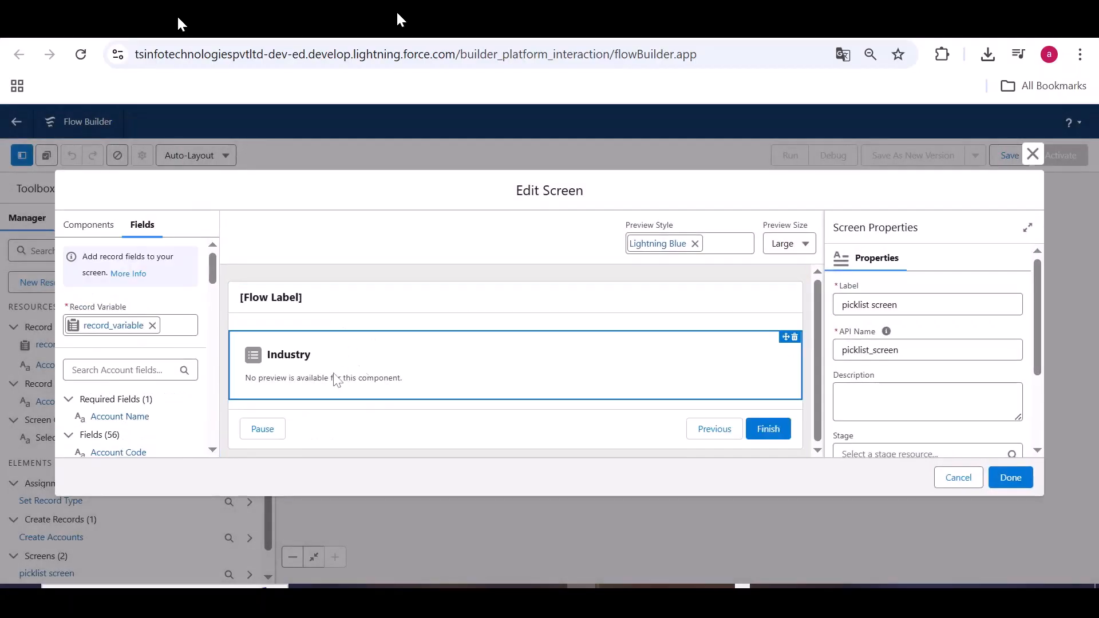
click(80, 225)
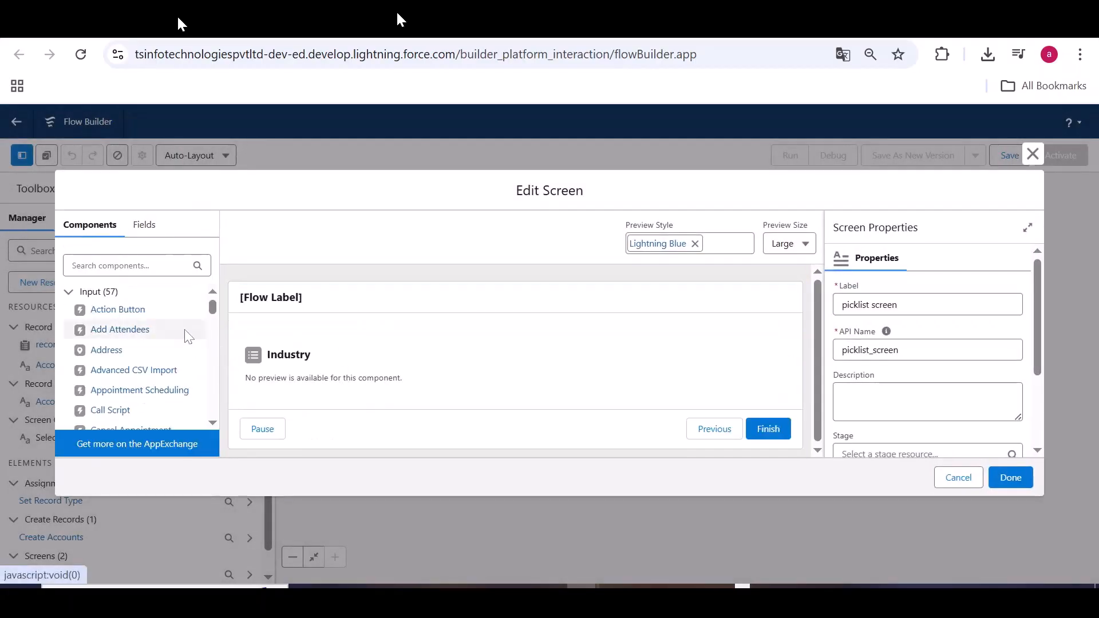
click(125, 274)
text(na)
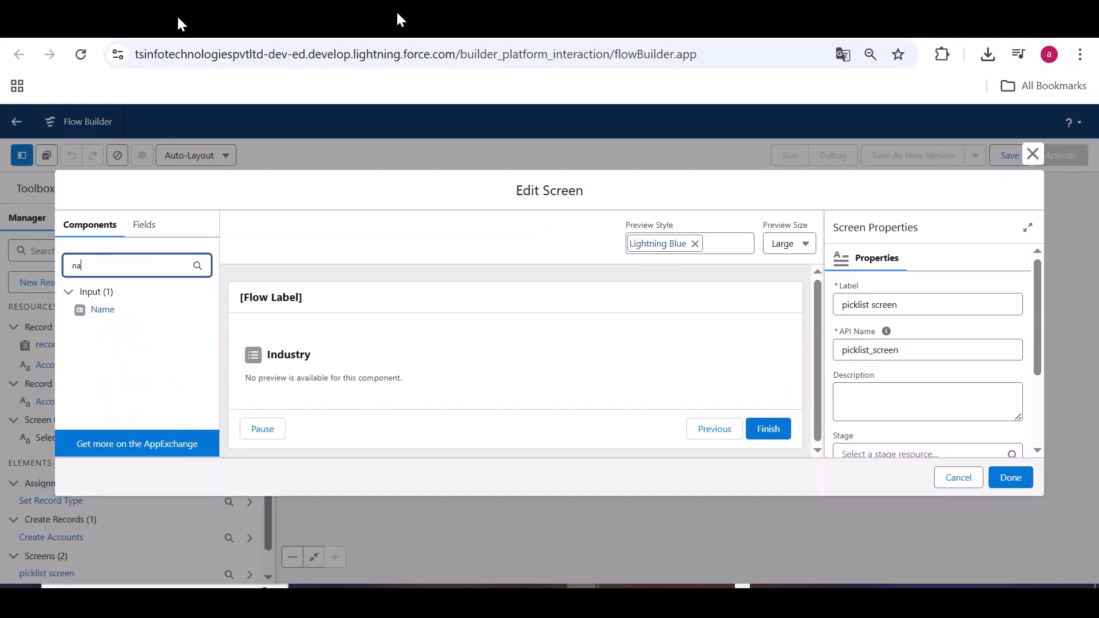
drag(130, 321, 351, 338)
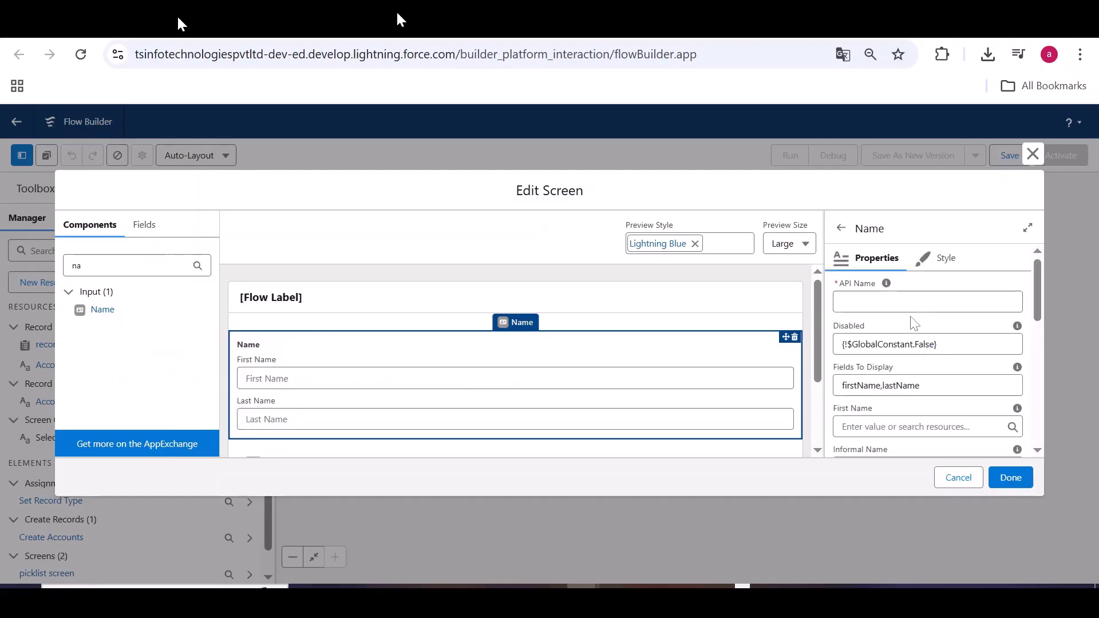
Delete the Name component from the picklist screen and confirm the deletion.
click(793, 337)
click(655, 371)
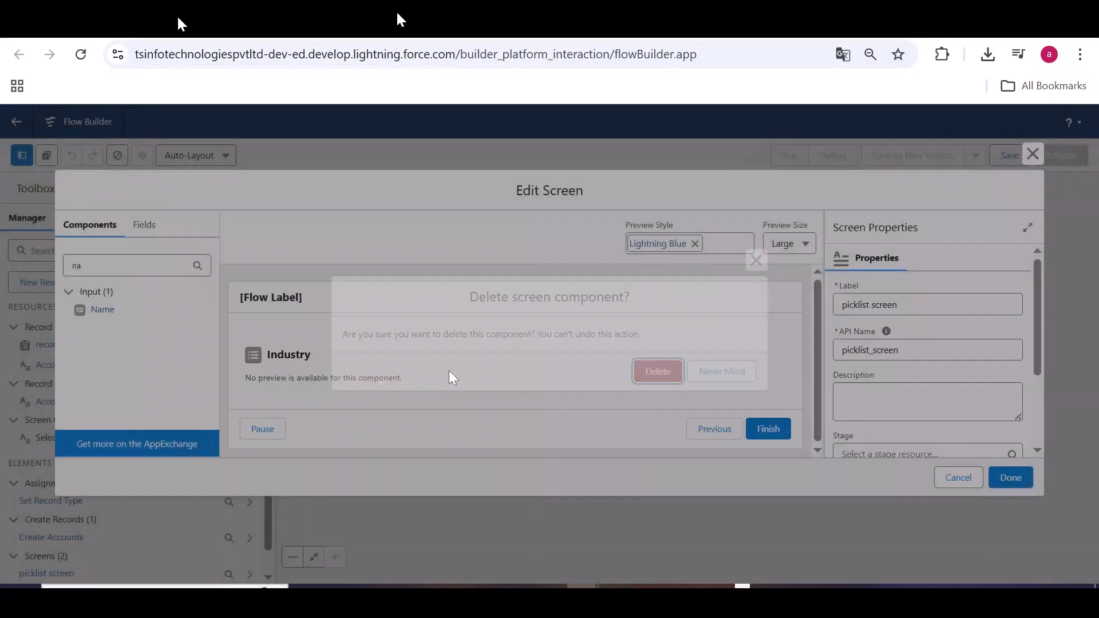
Find the Text input component and add it above the Industry field on the picklist screen.
double_click(80, 265)
text(tr)
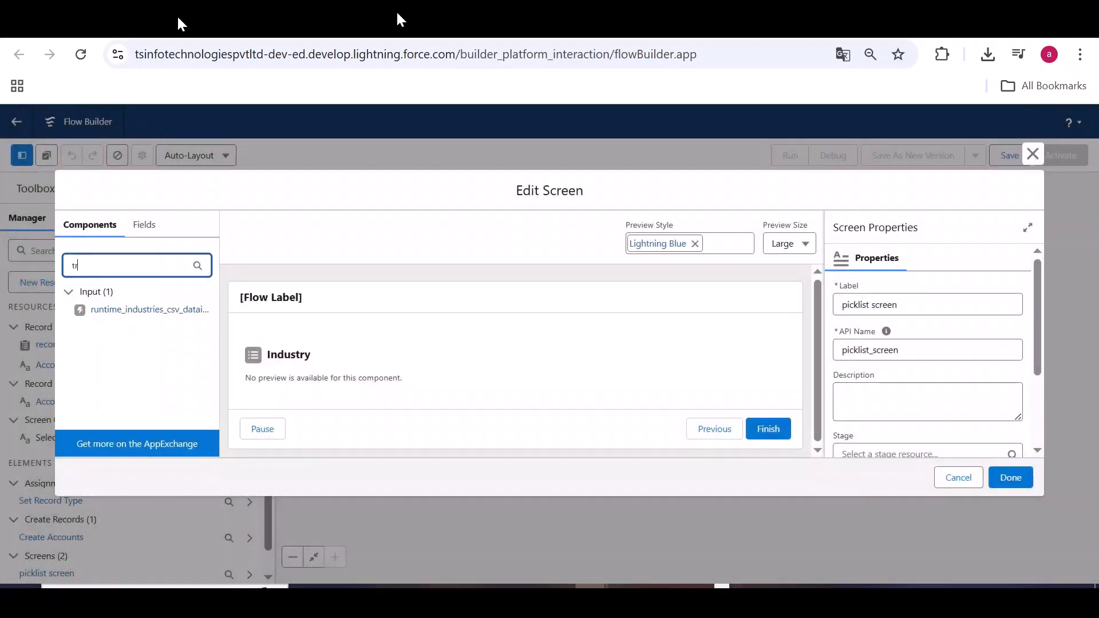
key(BackSpace)
text(e)
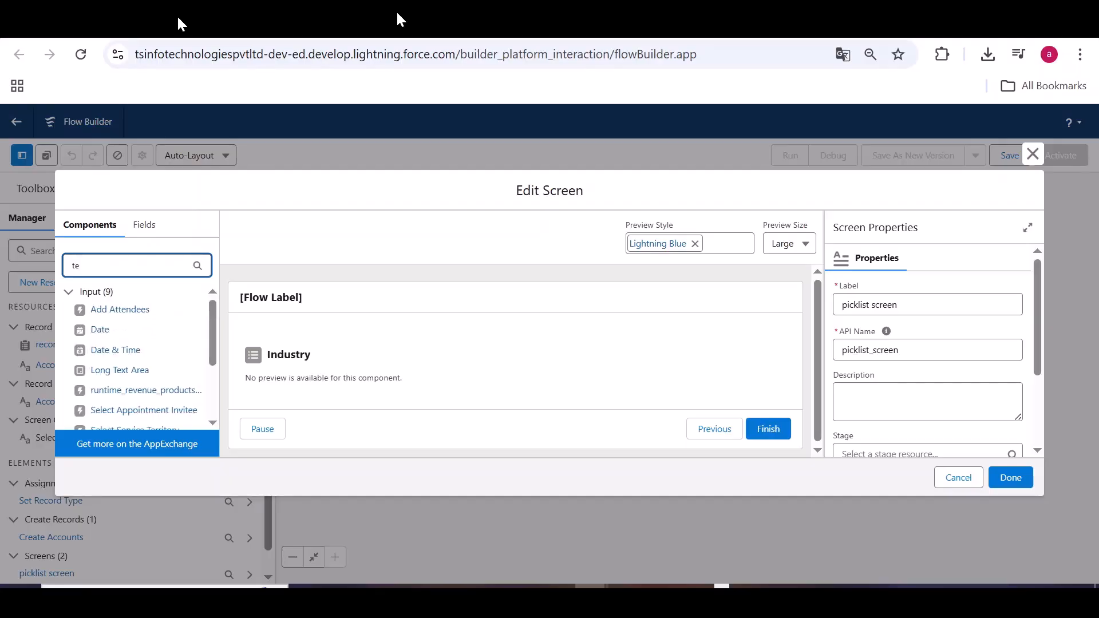
text(xt)
drag(110, 337, 369, 312)
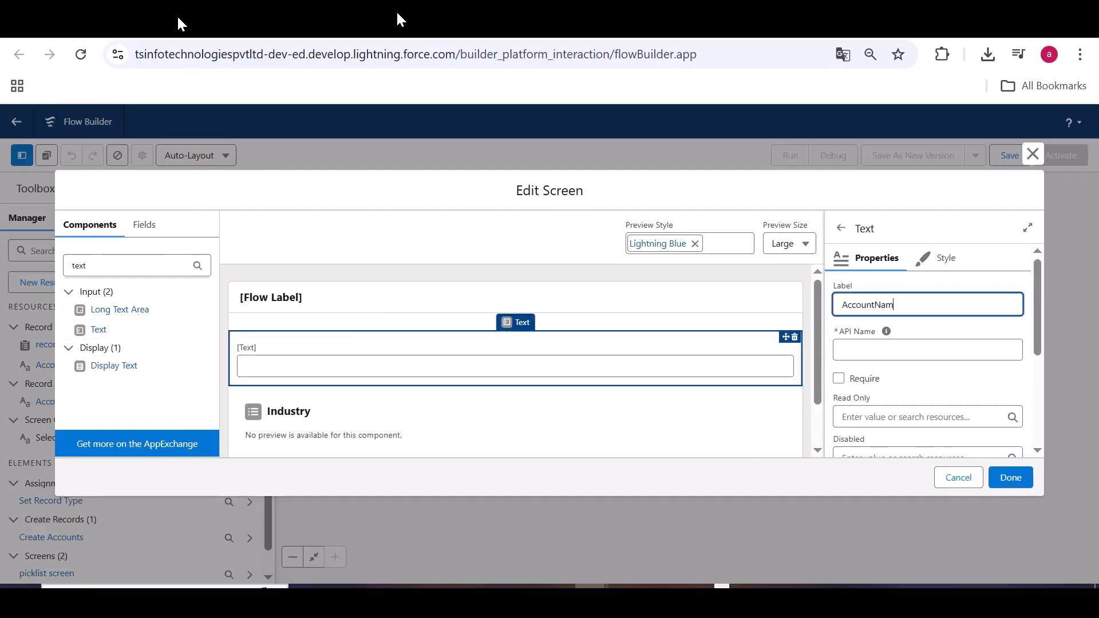
Label the text component AccountName, make it required, and finish editing the picklist screen.
click(899, 350)
click(838, 378)
scroll(915, 412, down, 2)
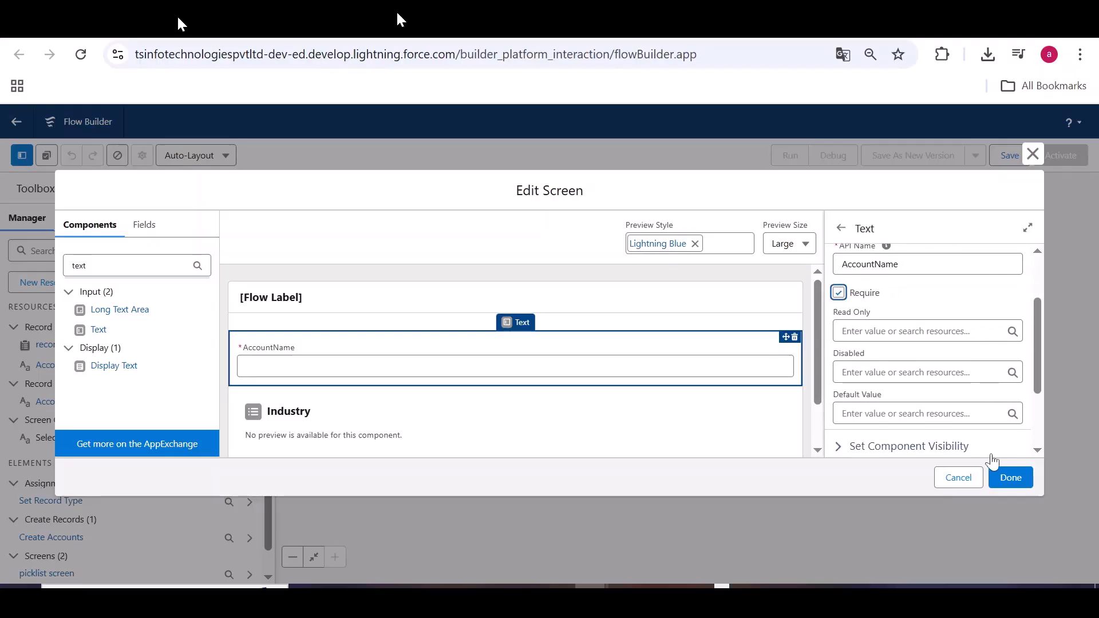
click(1005, 477)
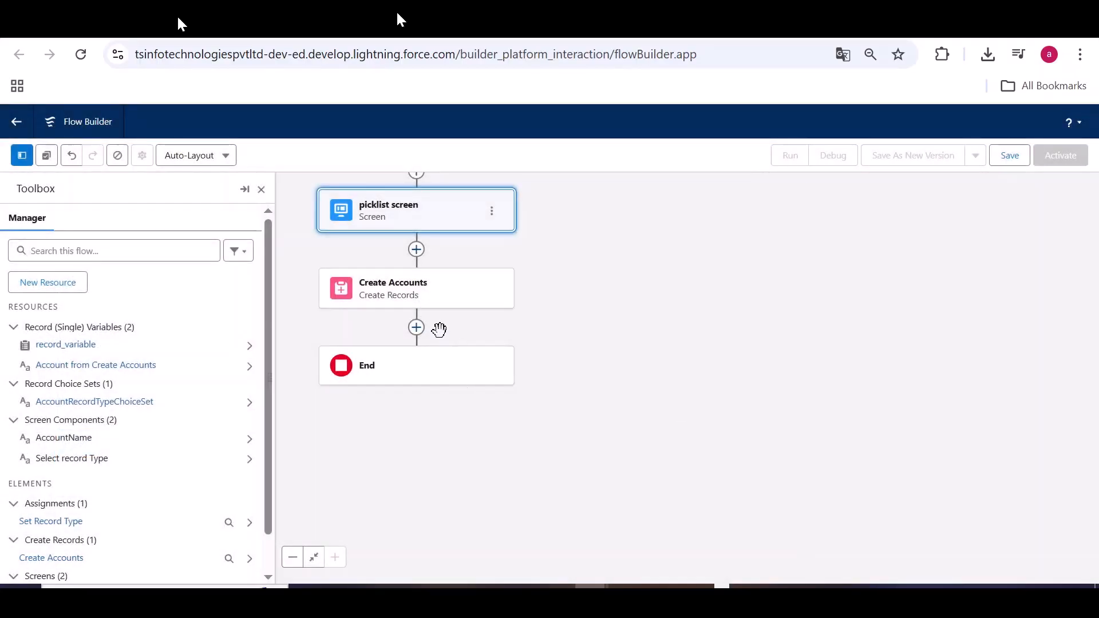
In the Create Accounts element, assign the picklist screen's AccountName to the Account Name field.
click(415, 303)
drag(496, 404, 511, 520)
click(875, 519)
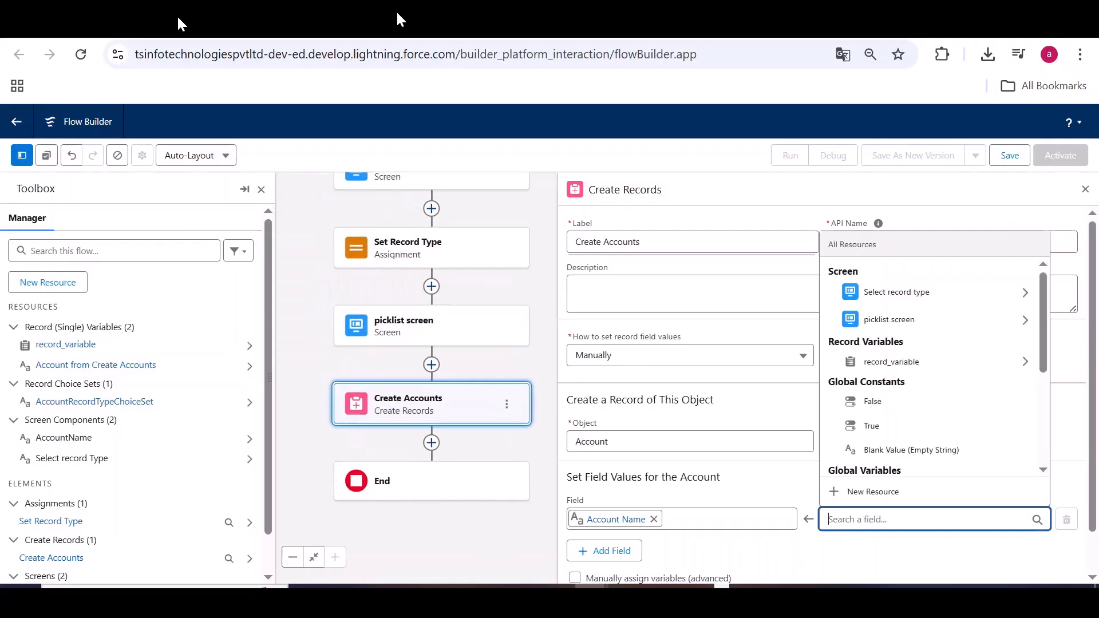
click(907, 328)
click(911, 466)
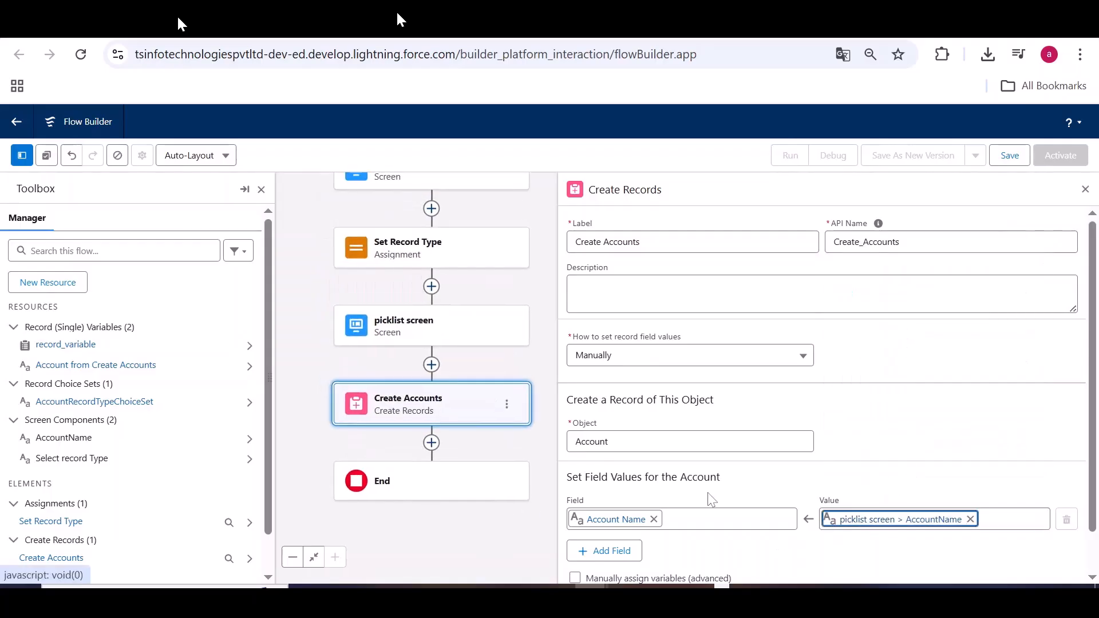
Add the Industry field to Create Accounts with record_variable > Industry as its value, and close the element's settings.
scroll(629, 521, down, 1)
click(594, 515)
click(594, 517)
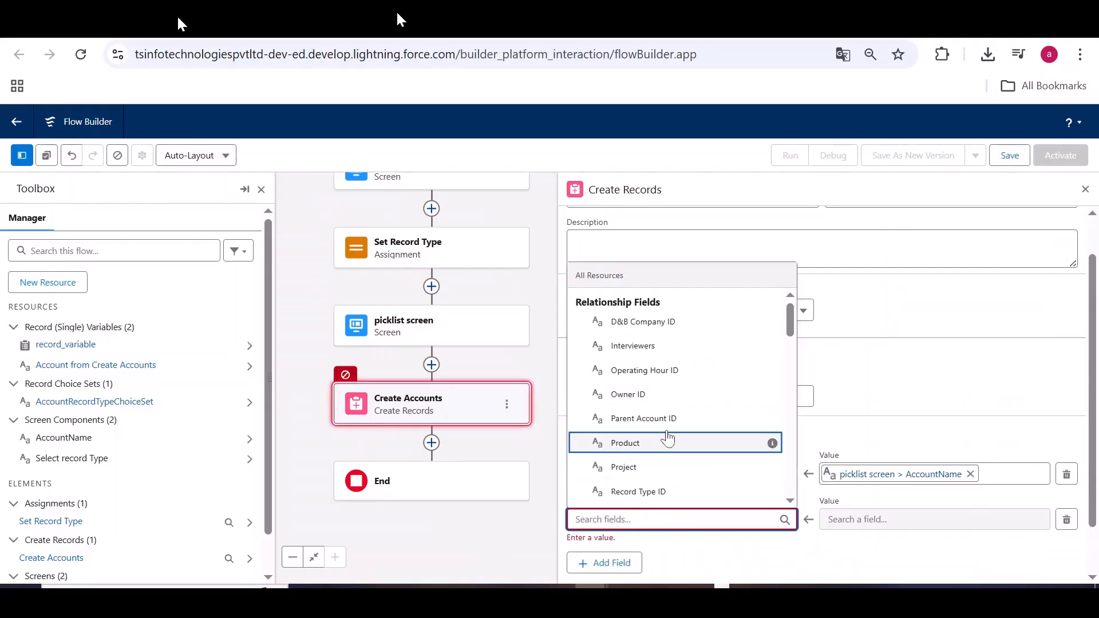
text(in)
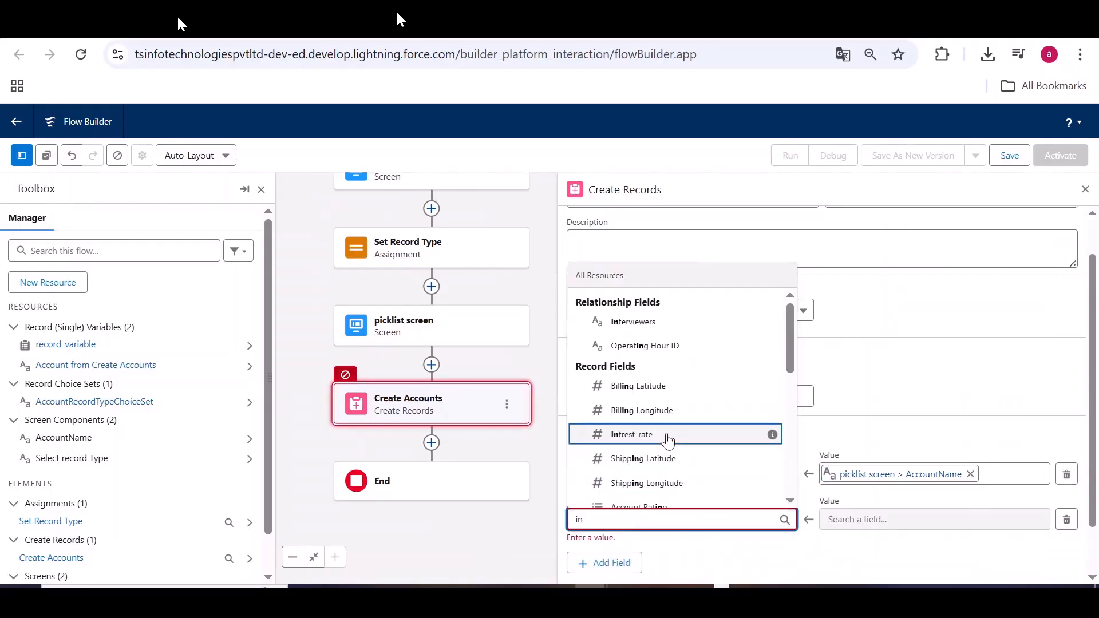
click(625, 493)
text(record_variable.in})
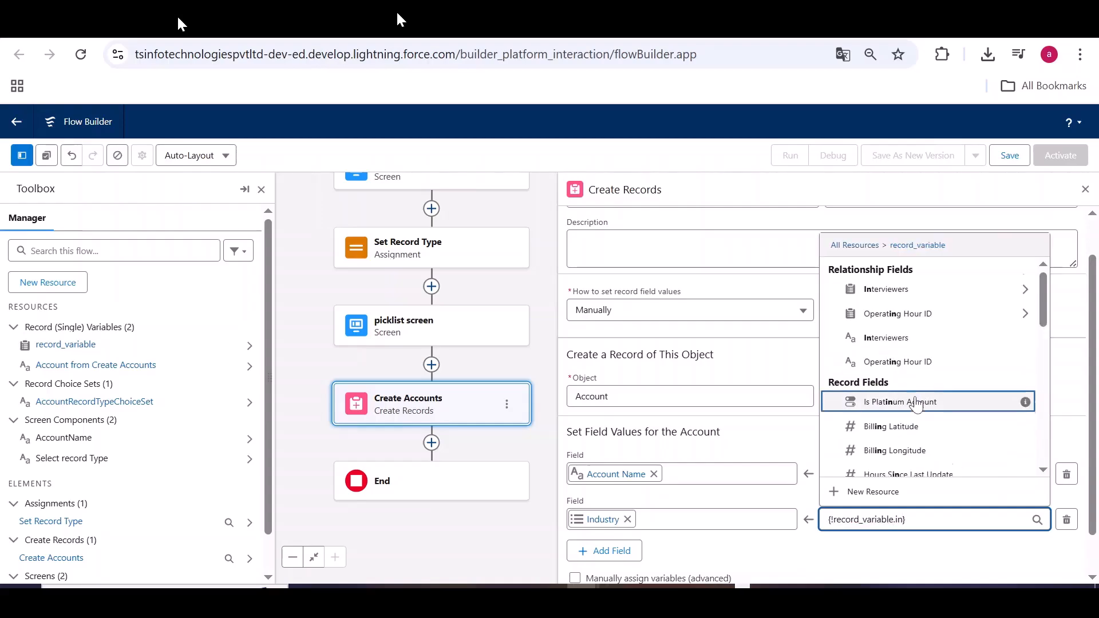
scroll(912, 417, down, 5)
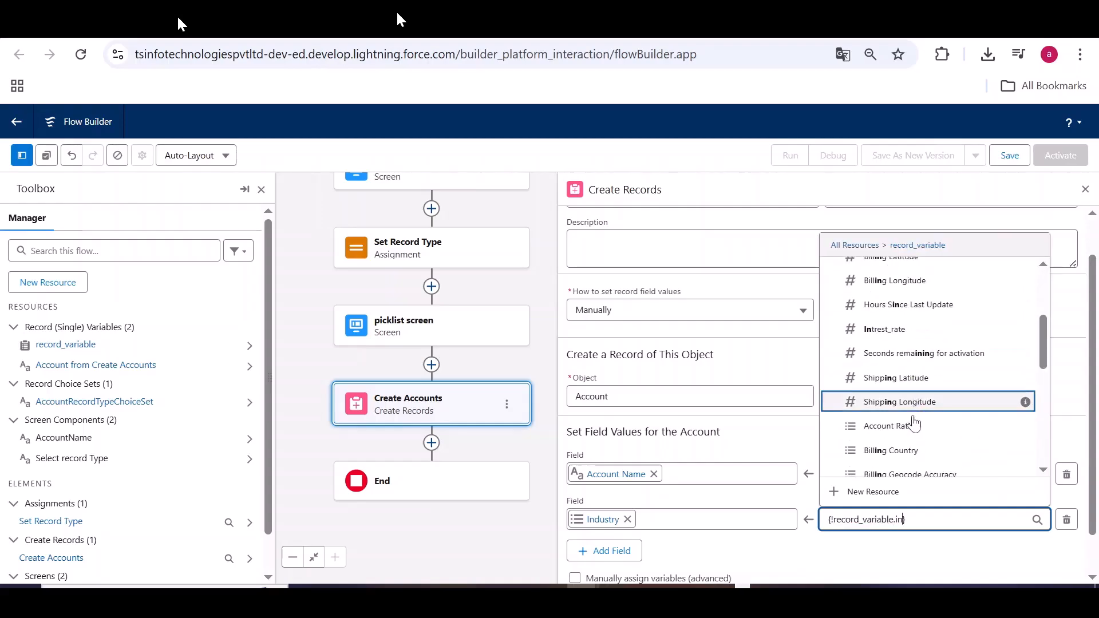
click(912, 422)
scroll(630, 452, down, 1)
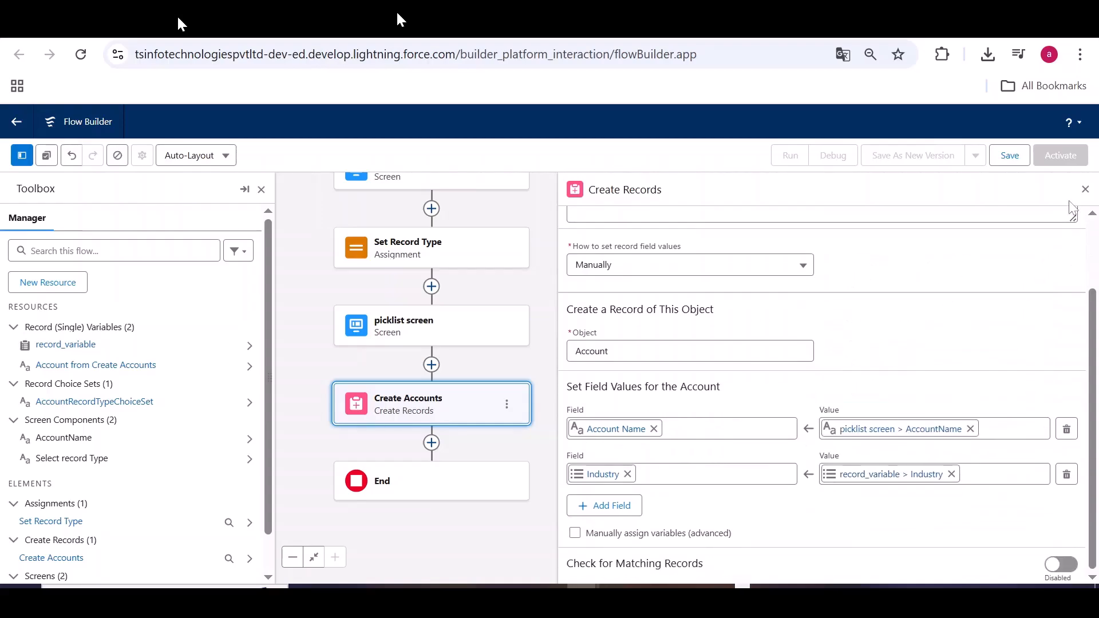
click(1084, 192)
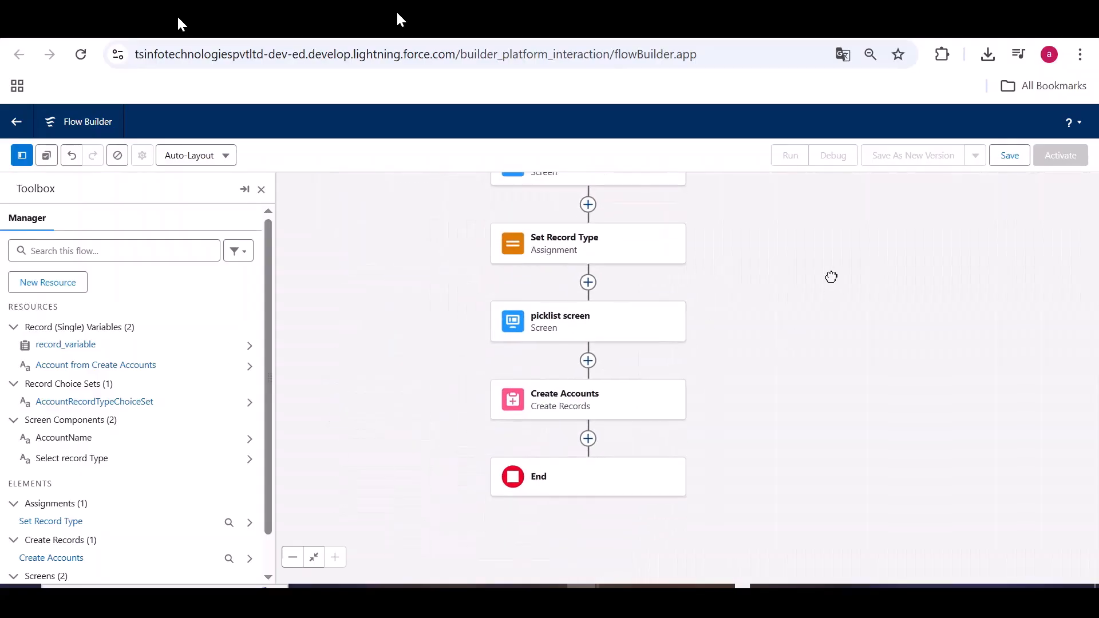
Save the flow with the label "record type for account".
click(1008, 157)
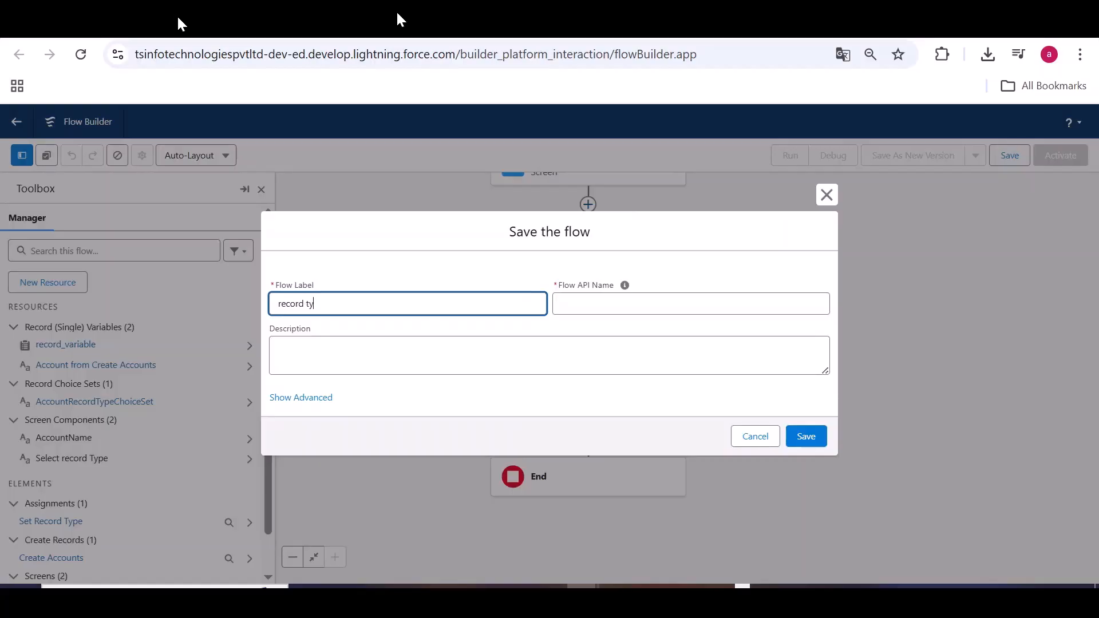
key(Tab)
click(805, 437)
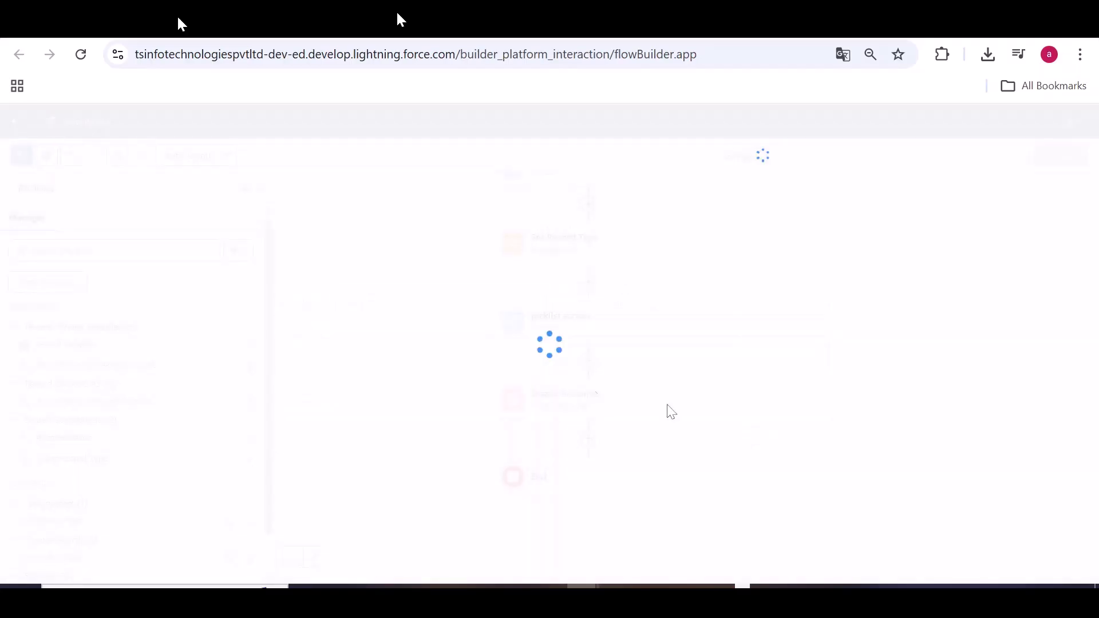
Start a debug run of the flow, choose Lead Clients as the record type, and continue to the picklist screen.
click(831, 161)
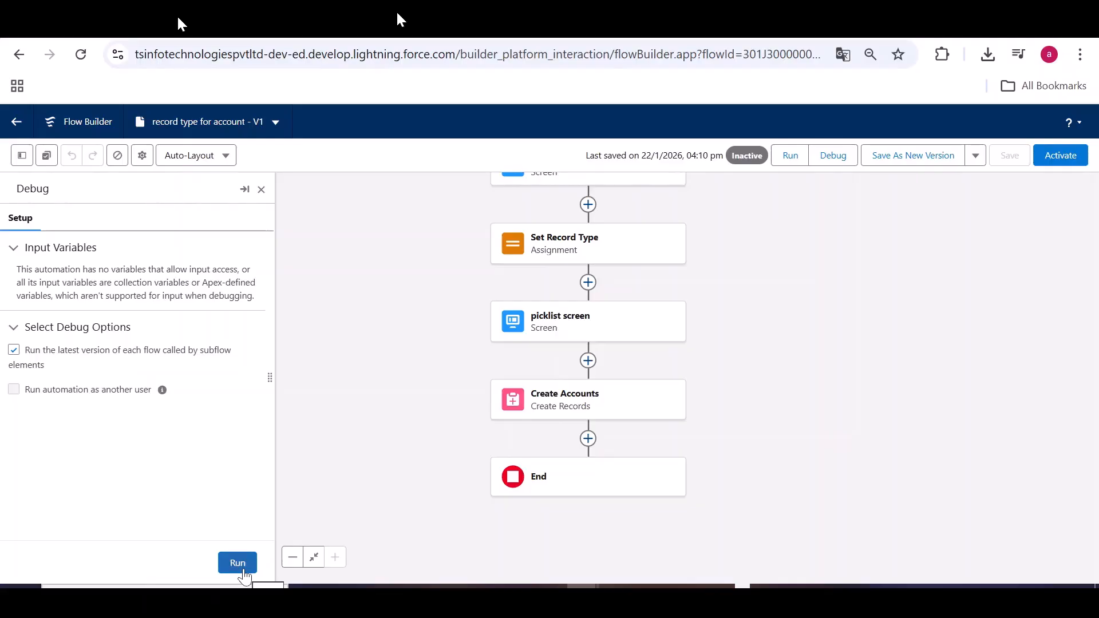
click(239, 567)
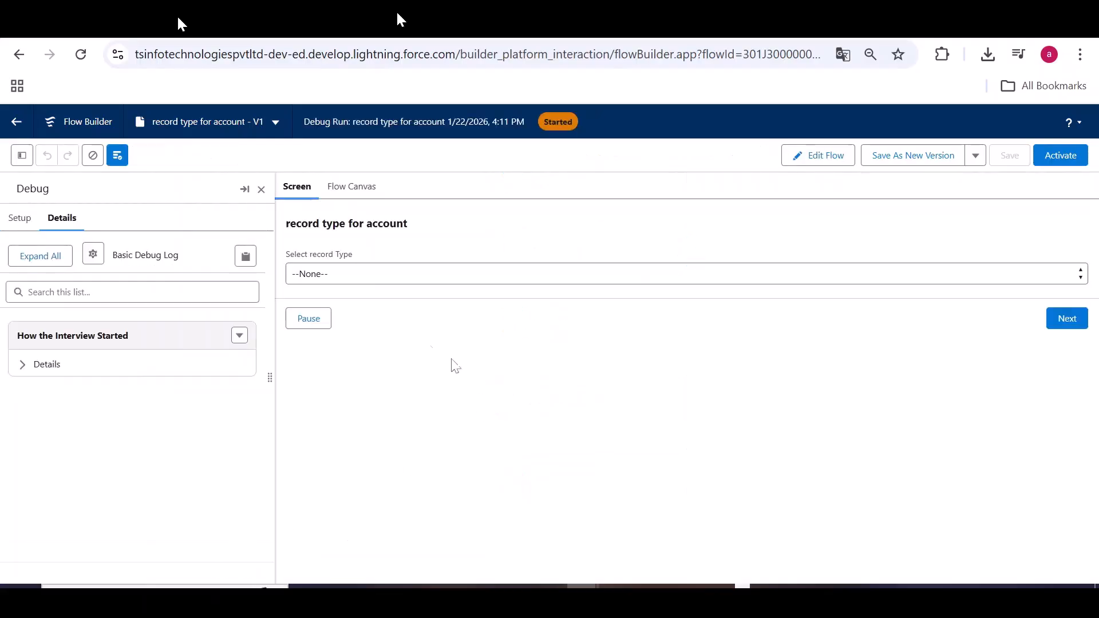
click(423, 279)
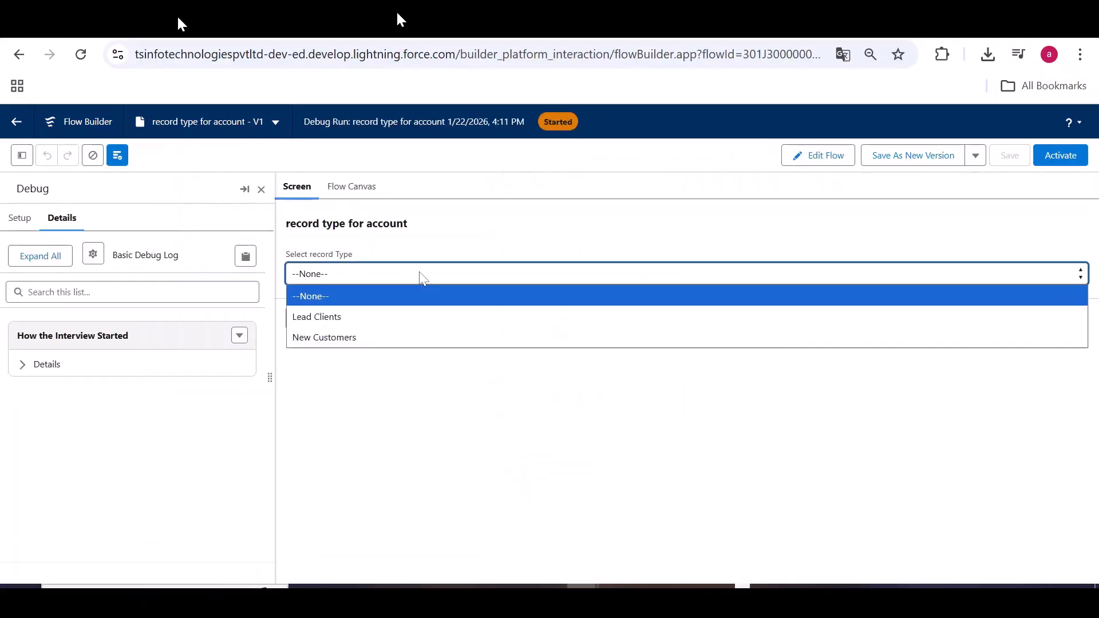
click(414, 318)
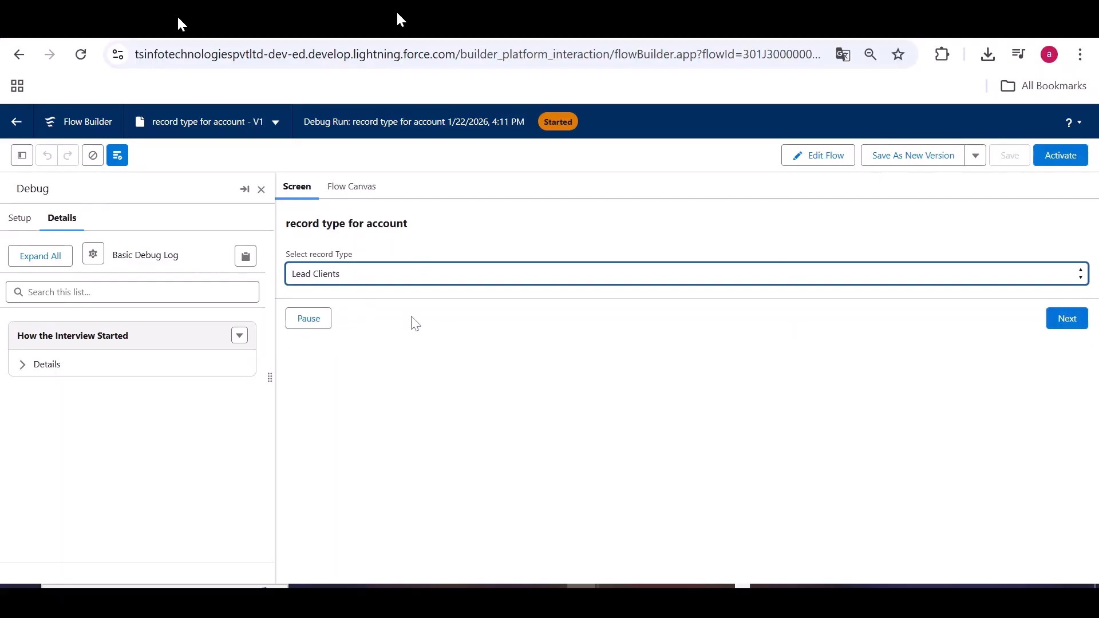
click(1065, 319)
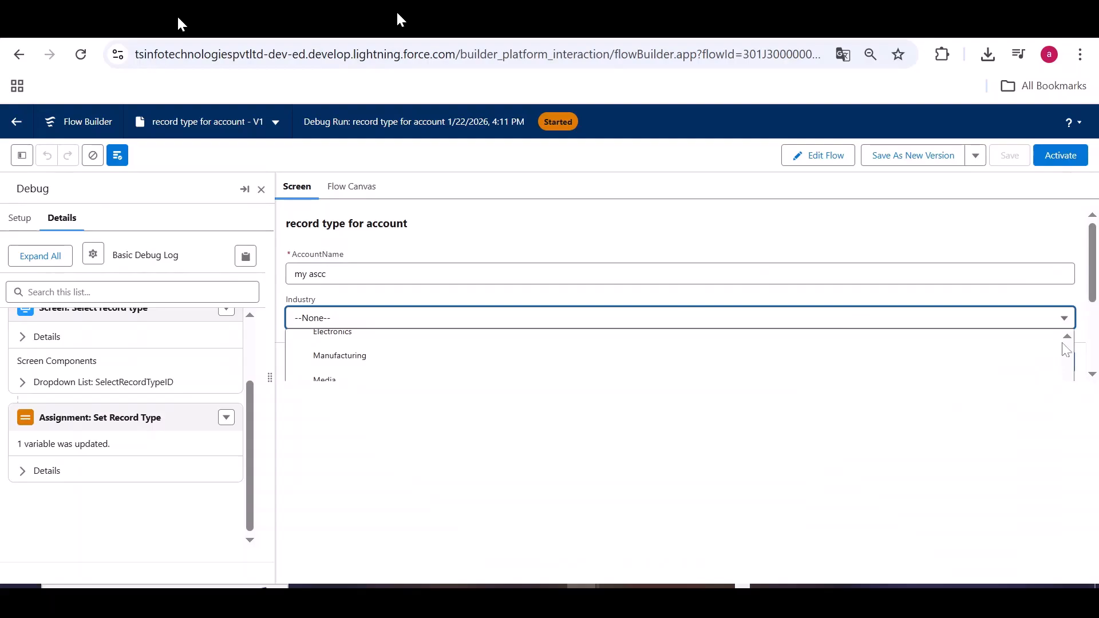
Enter "my ascc" as the AccountName and examine the Industry values offered for Lead Clients.
scroll(880, 373, down, 2)
key(ctrl+minus)
key(ctrl+plus)
key(ctrl+plus)
click(844, 490)
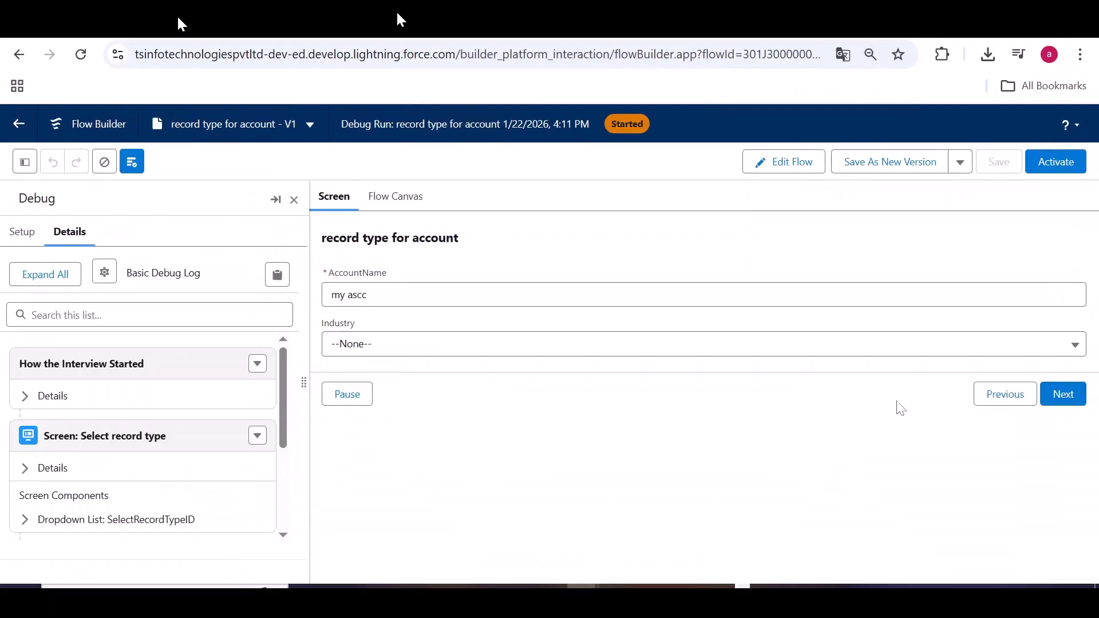
Return to the record type screen, select New Customers, check its Industry values, and complete the debug run.
click(1011, 405)
click(446, 295)
click(434, 360)
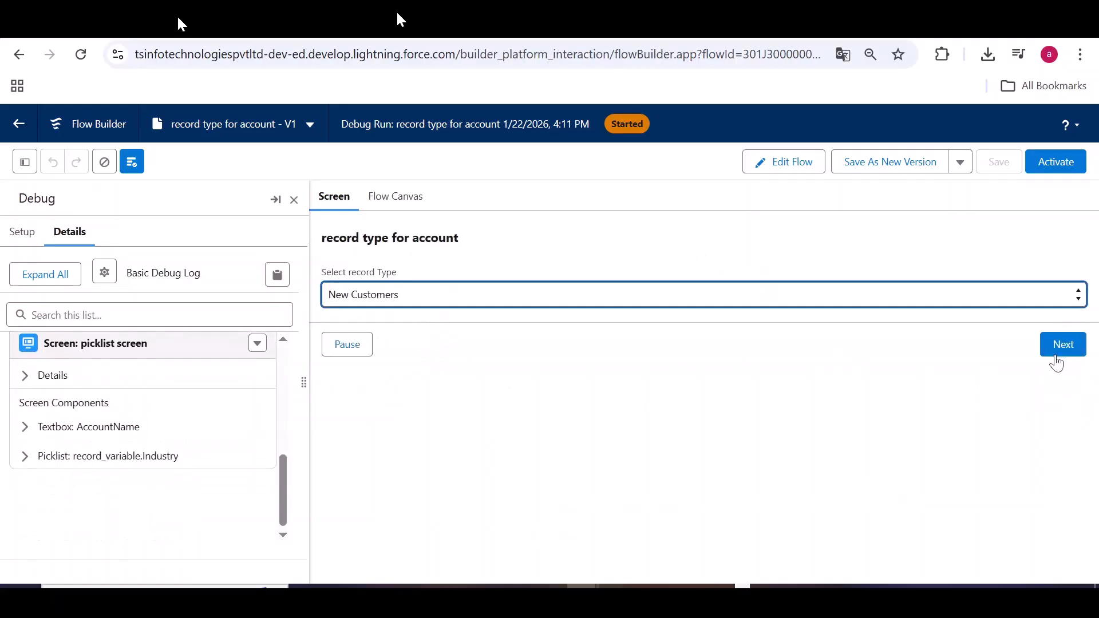
click(1062, 345)
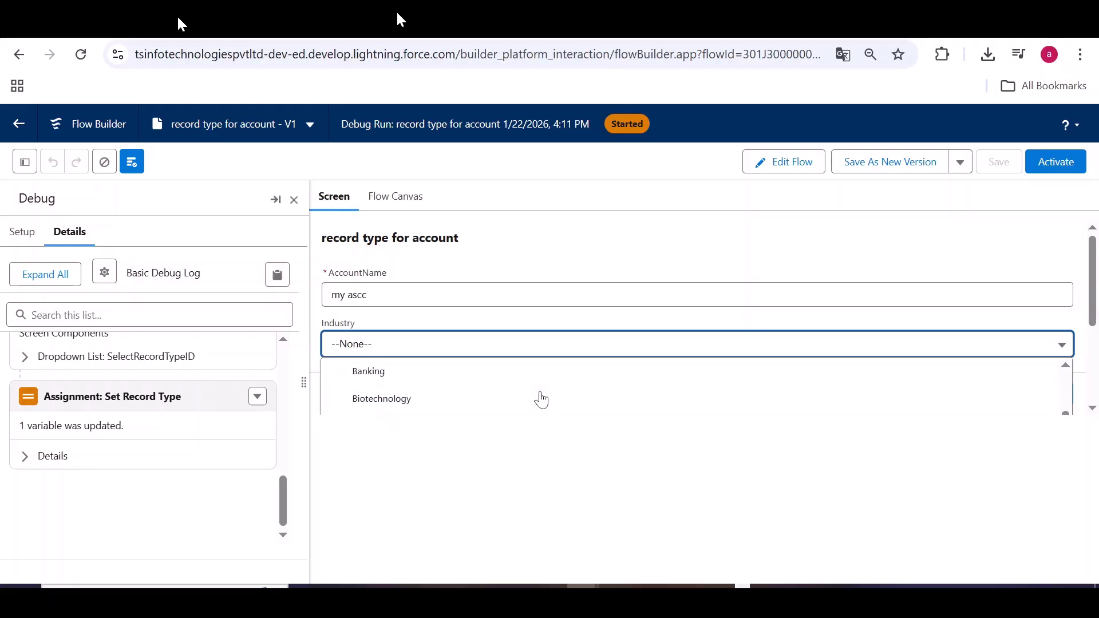
scroll(572, 400, down, 3)
click(1062, 408)
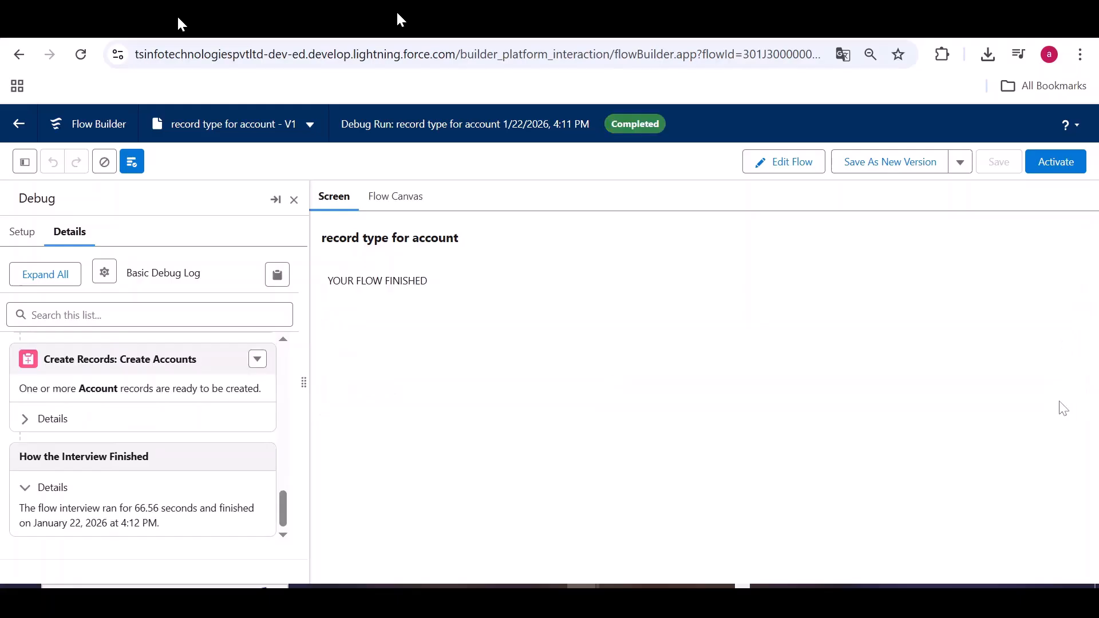